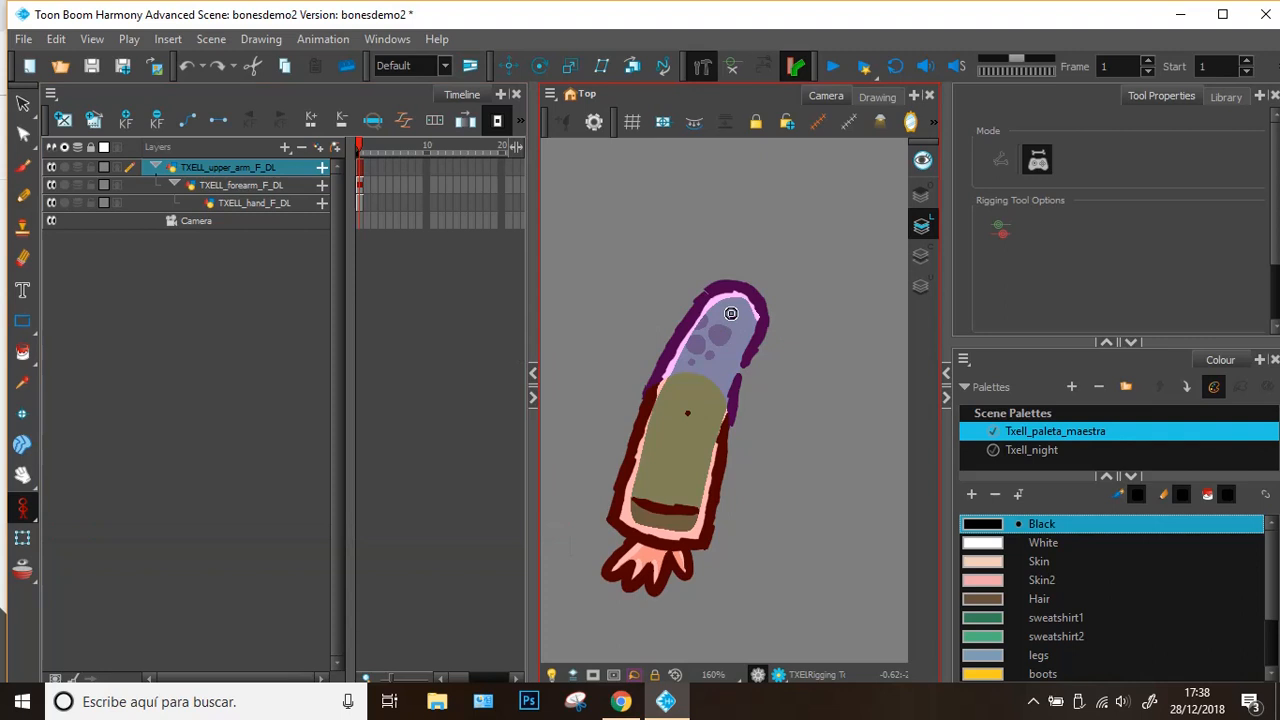
- Create a game bone running from the shoulder pivot dot to the elbow pivot dot of the arm
scroll(702, 344, "up", 4)
scroll(806, 238, "up", 4)
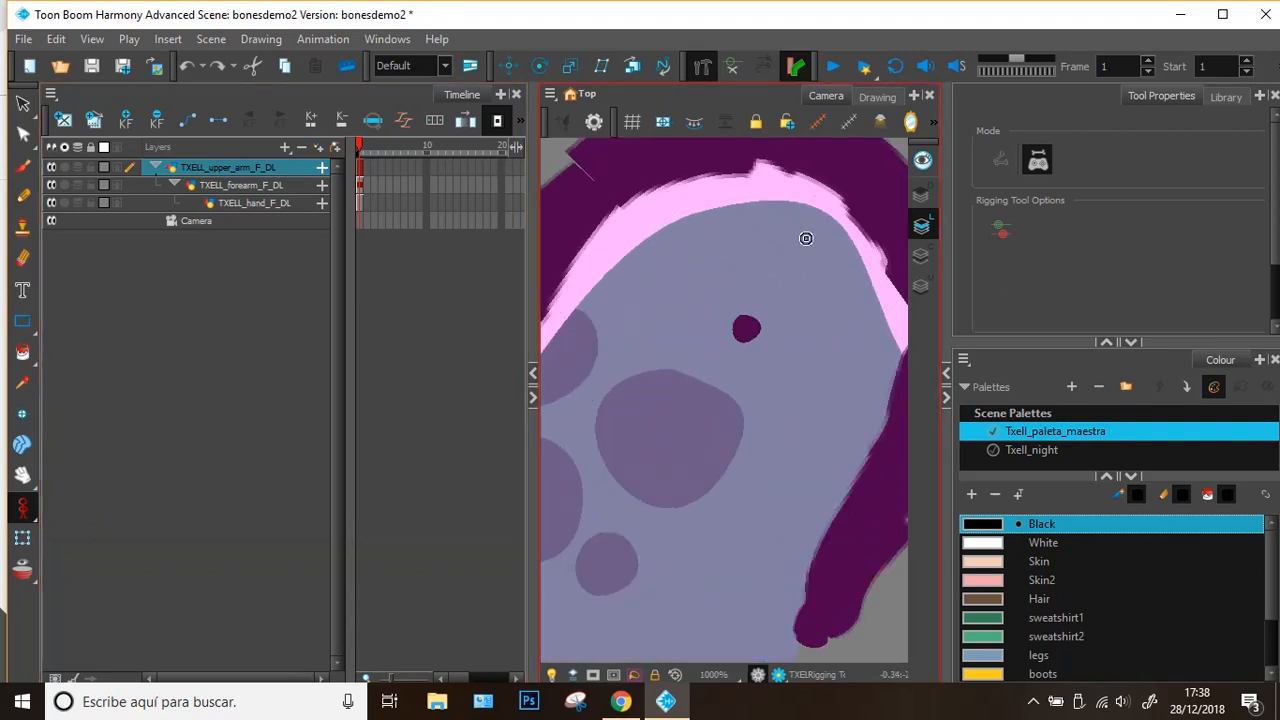
scroll(757, 323, "up", 4)
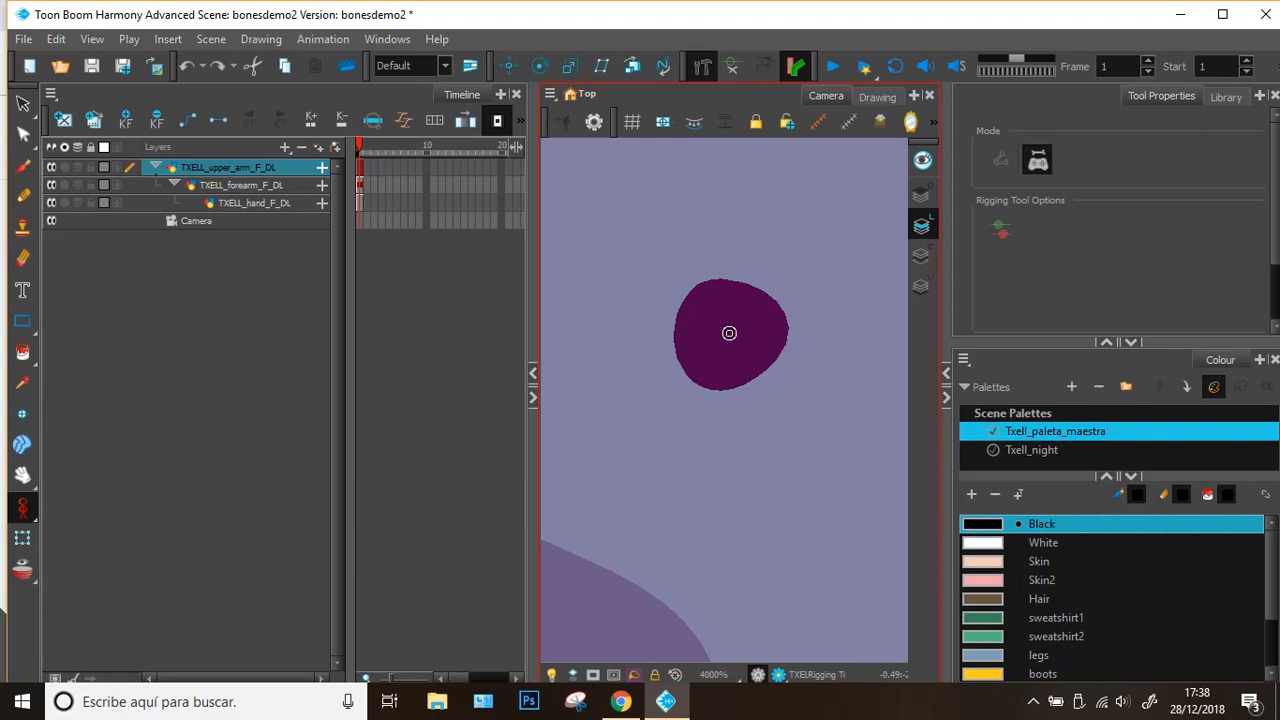
scroll(694, 380, "down", 6)
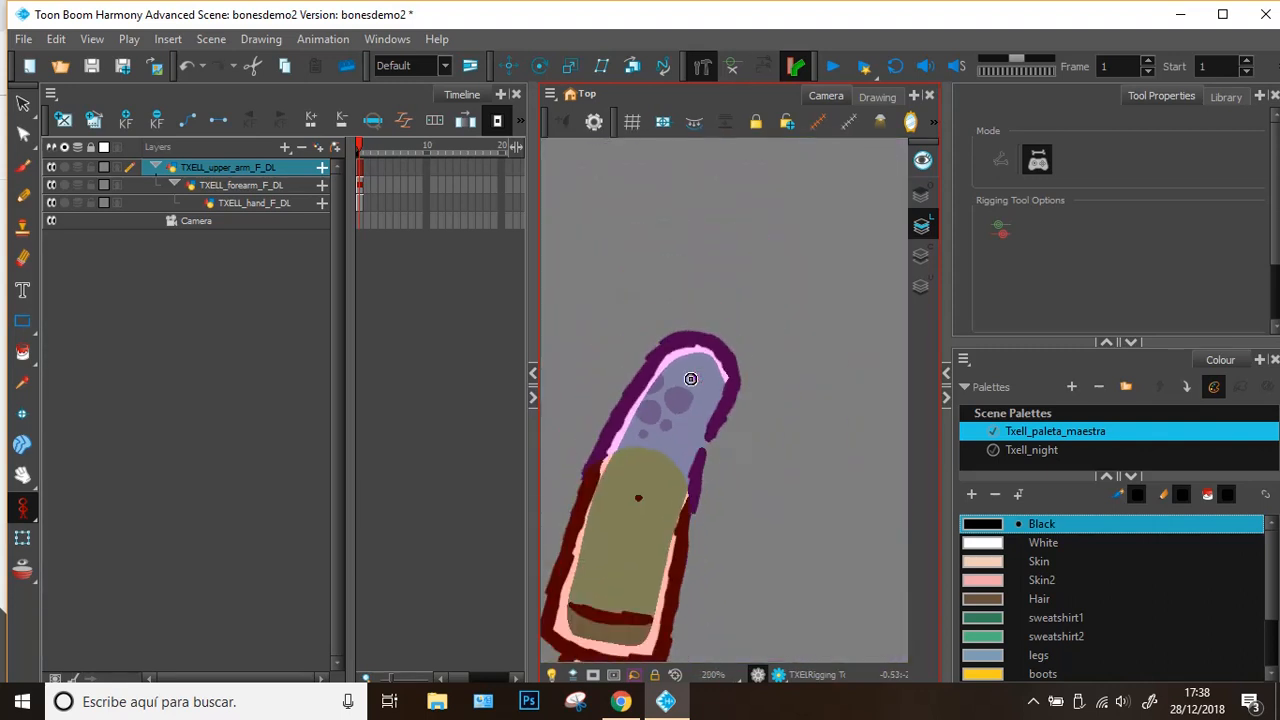
scroll(620, 491, "up", 10)
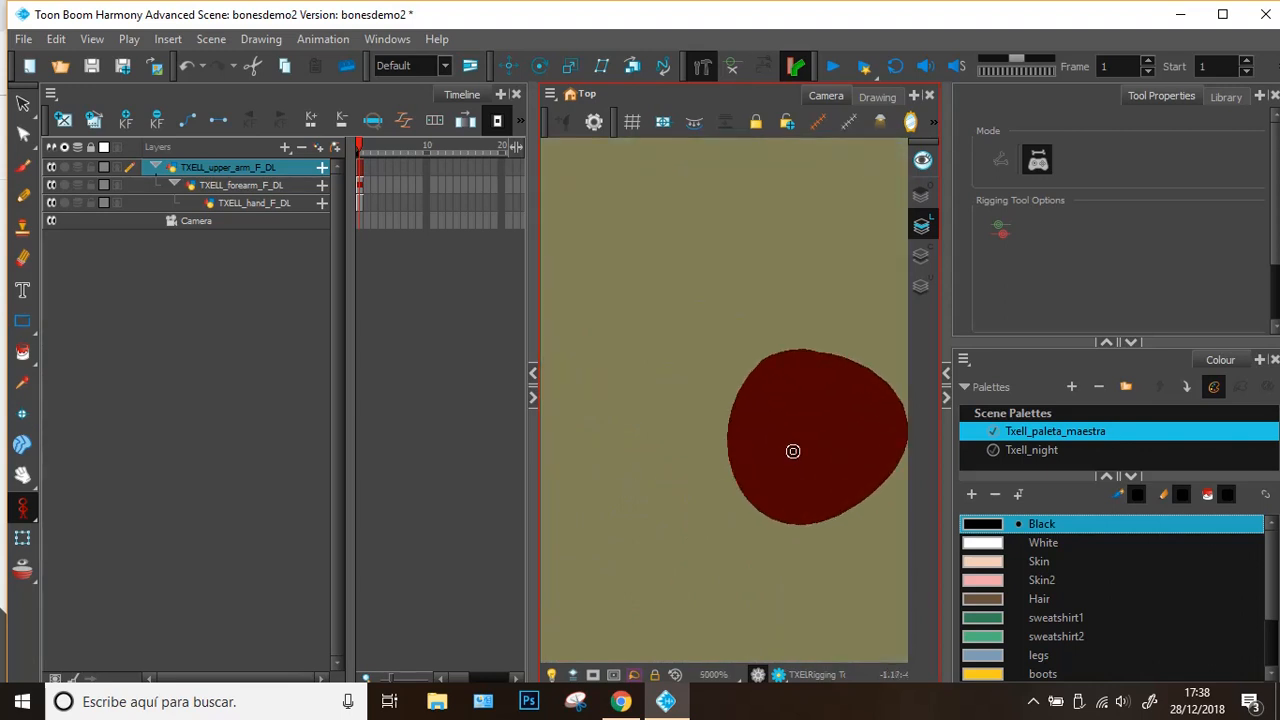
scroll(843, 431, "up", 1)
scroll(843, 431, "down", 2)
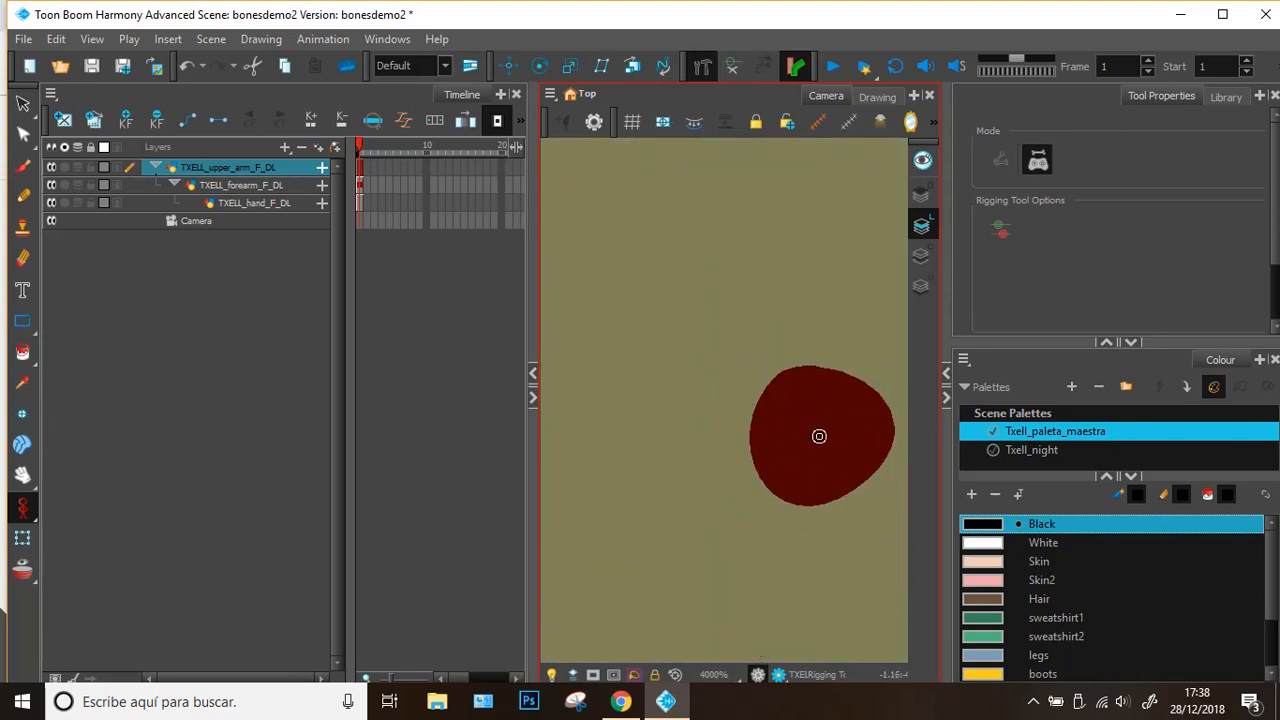
left_click(818, 437)
scroll(816, 432, "down", 8)
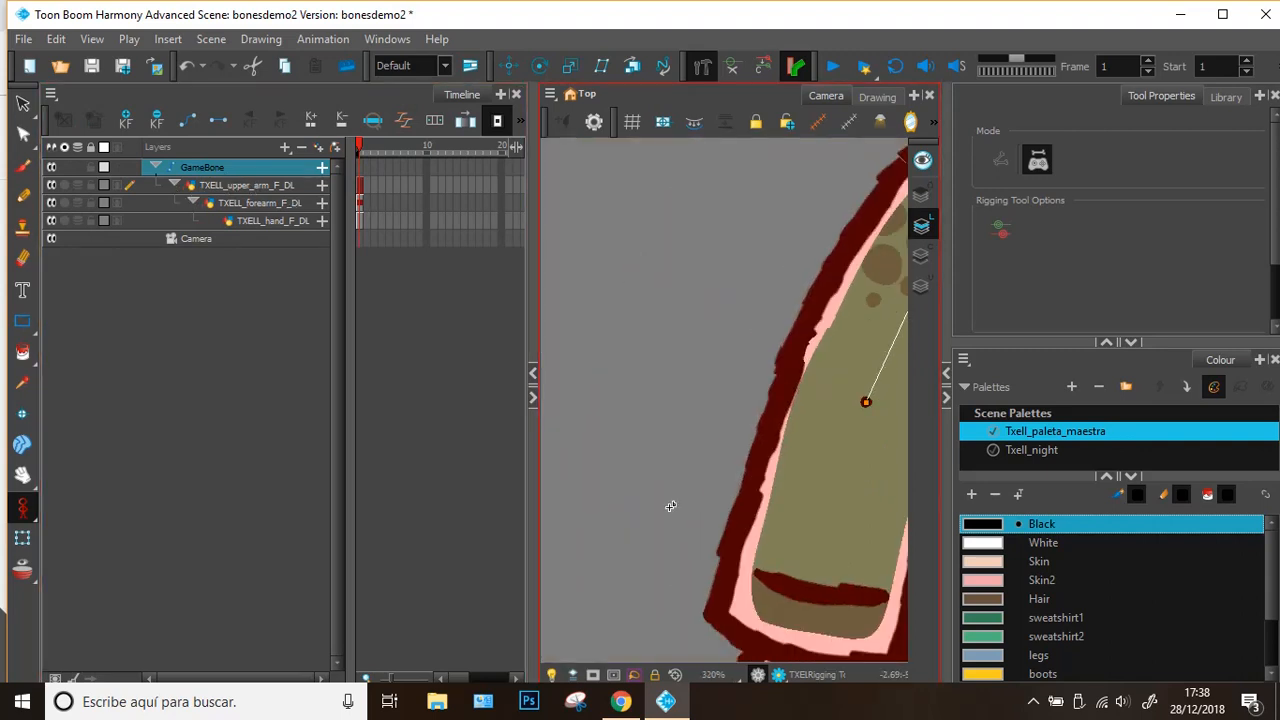
scroll(856, 499, "down", 1)
scroll(856, 499, "down", 3)
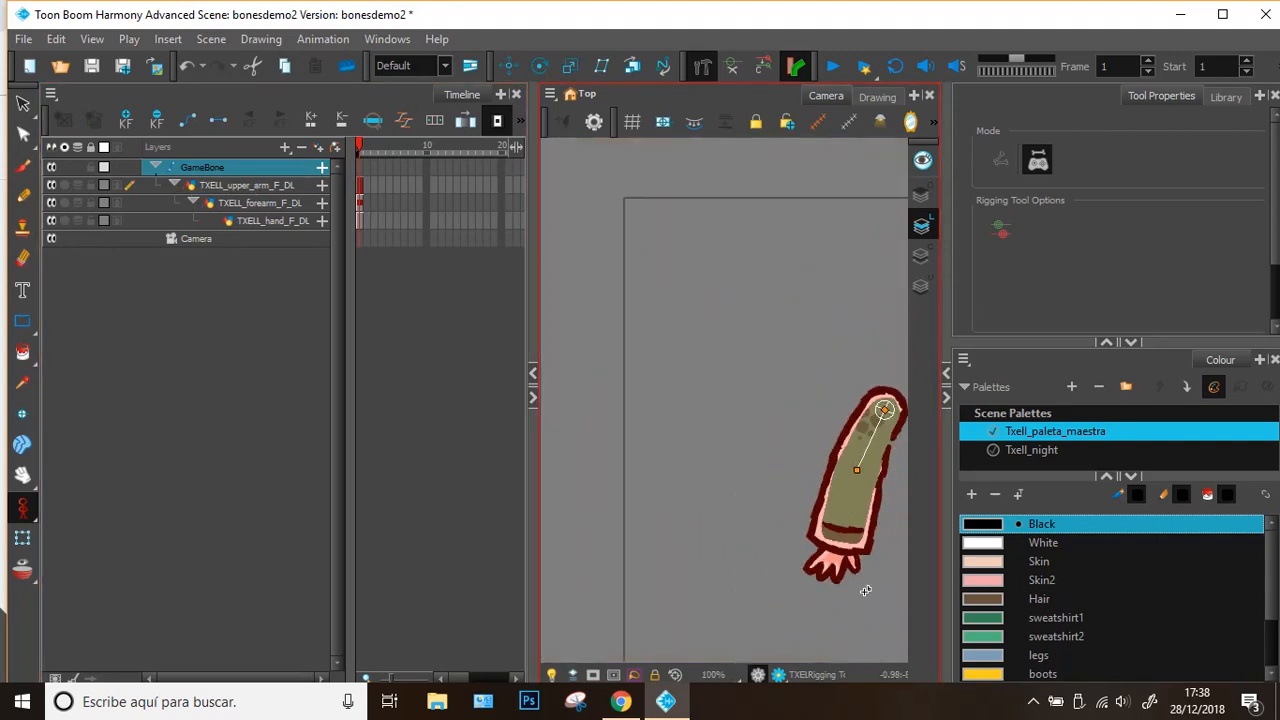
- Hide the forearm drawing and add a second game bone from the elbow to the wrist at the top of the hand
scroll(870, 560, "up", 4)
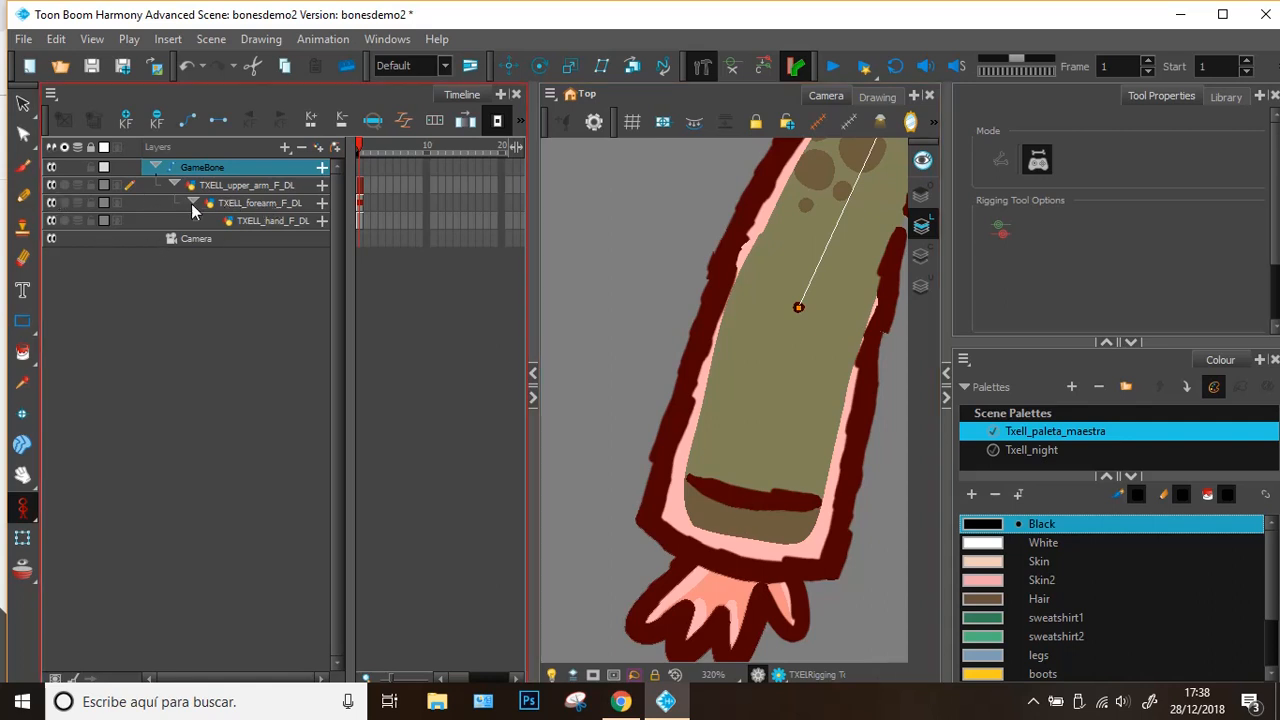
left_click(51, 204)
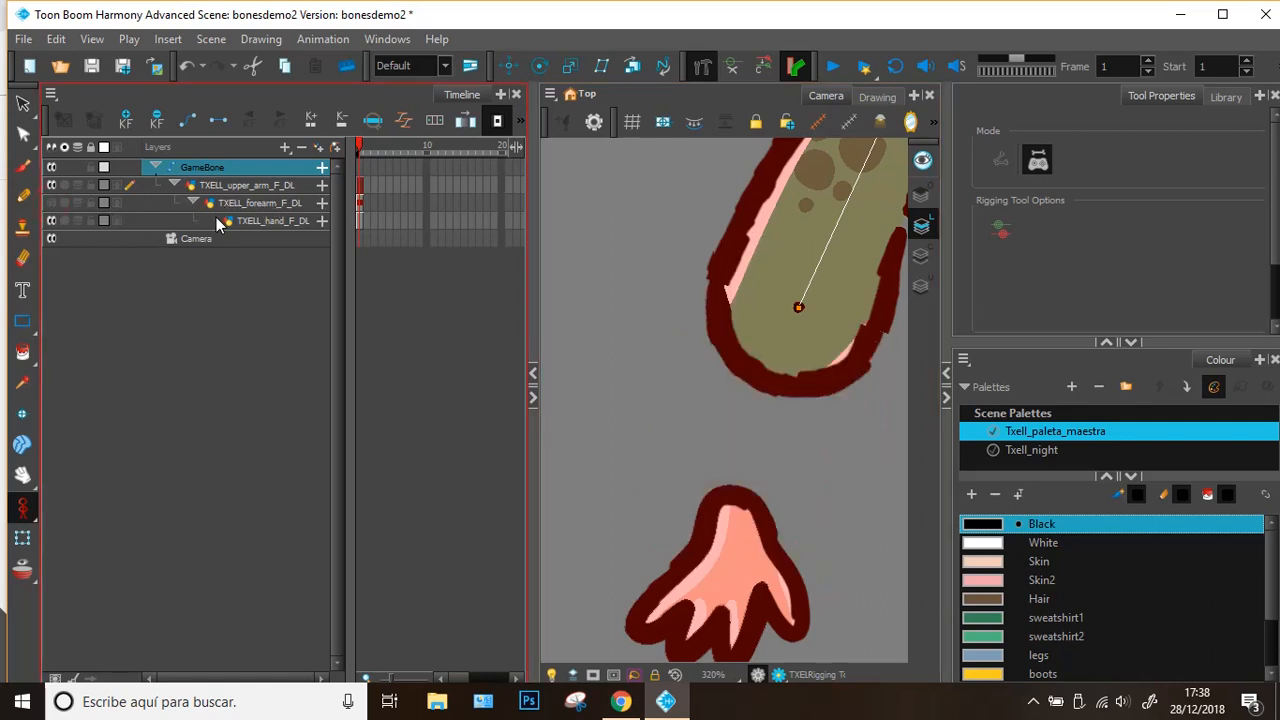
scroll(727, 511, "up", 3)
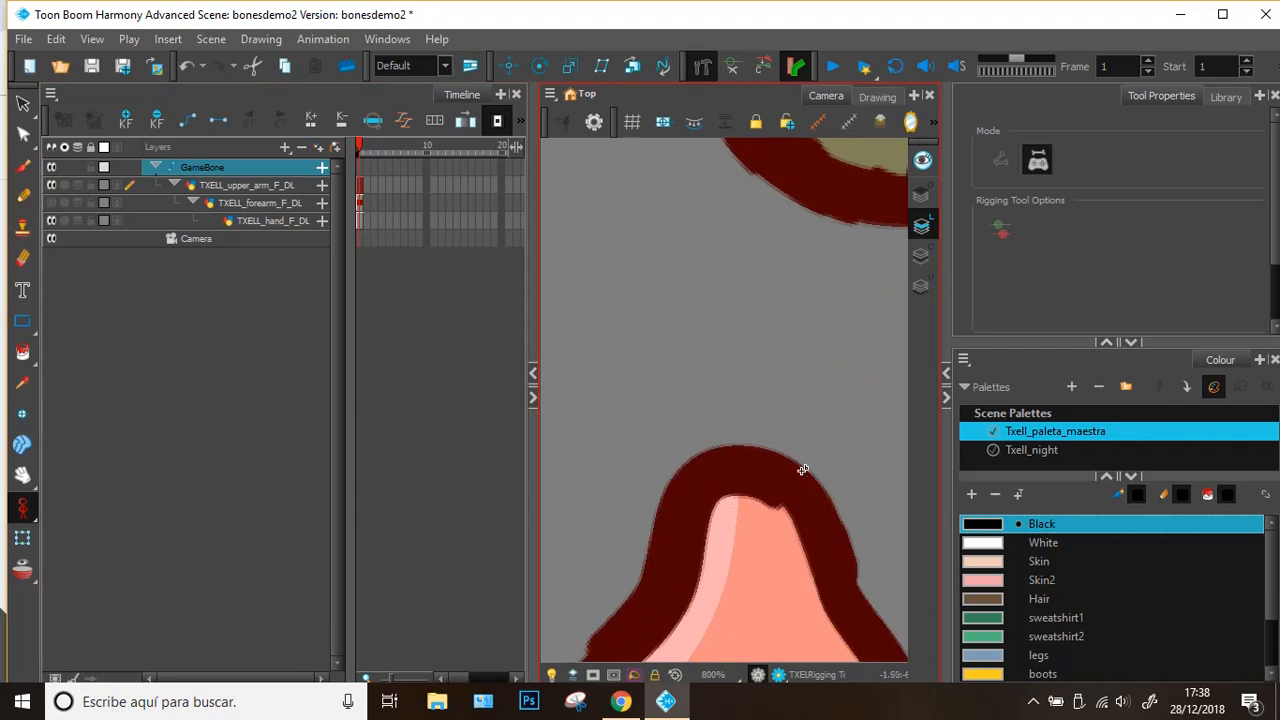
left_click(754, 533)
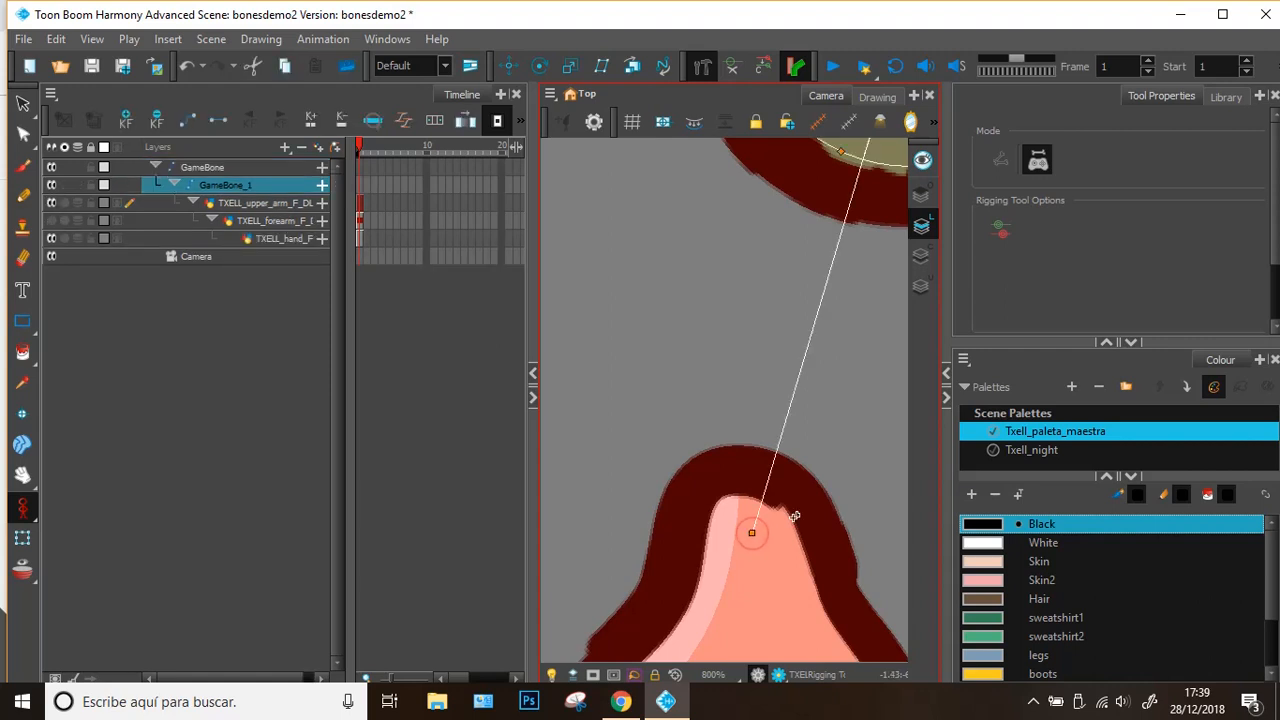
- Add a third game bone from the wrist to just past the fingertips, and show the forearm drawing again
scroll(752, 530, "down", 4)
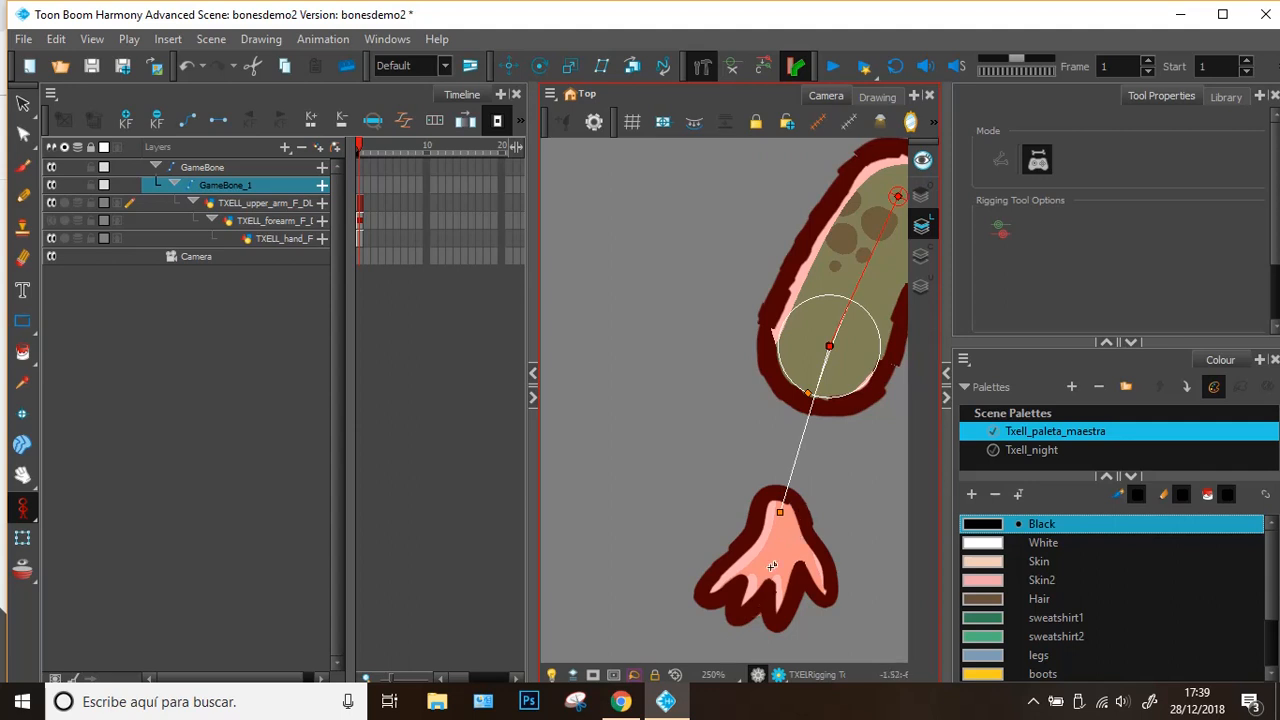
left_click(732, 637)
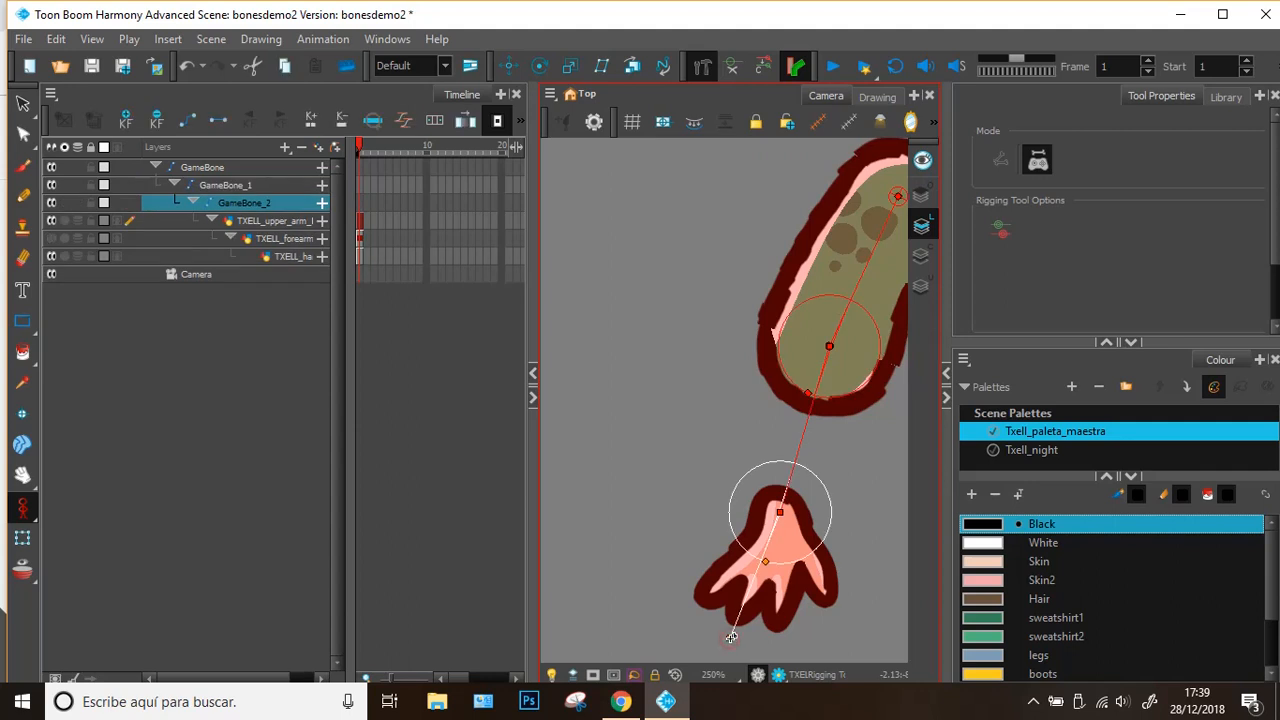
left_click(50, 239)
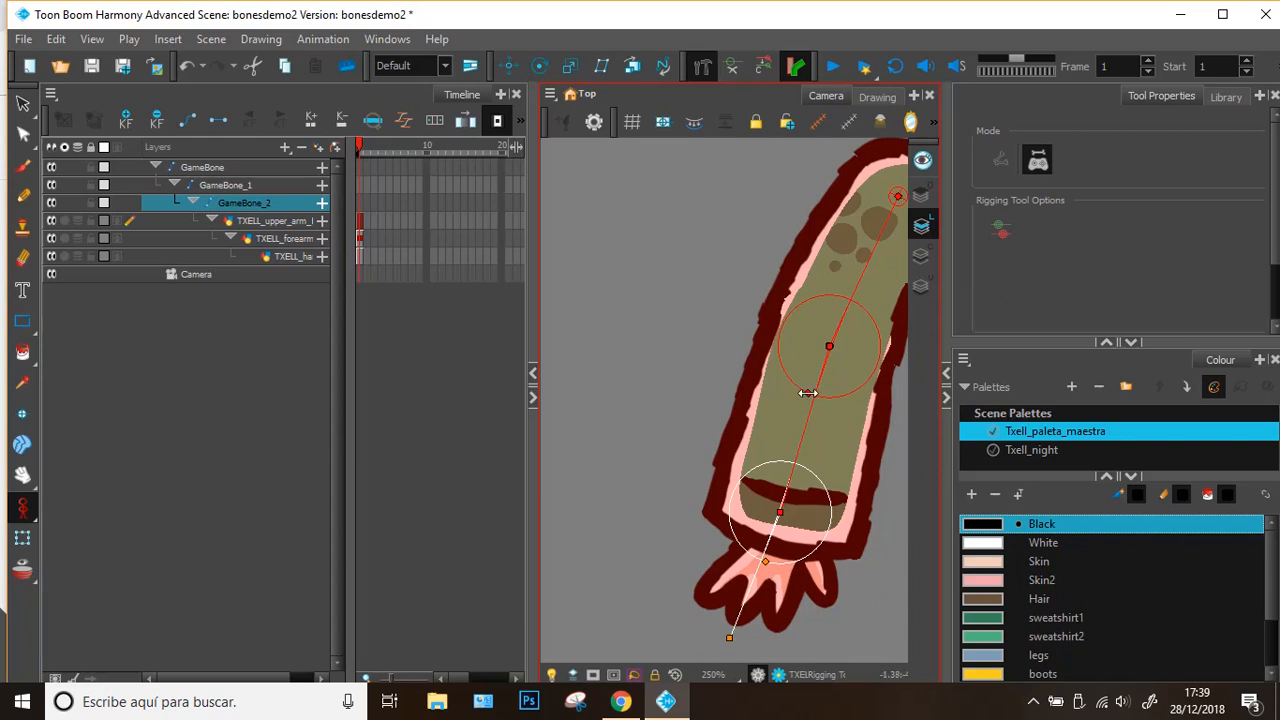
- Enlarge the elbow joint's circle to the upper arm's outline and shrink the wrist joint's circle to the hand's width, hiding the forearm only while adjusting the wrist
left_click_drag(808, 393, 800, 411)
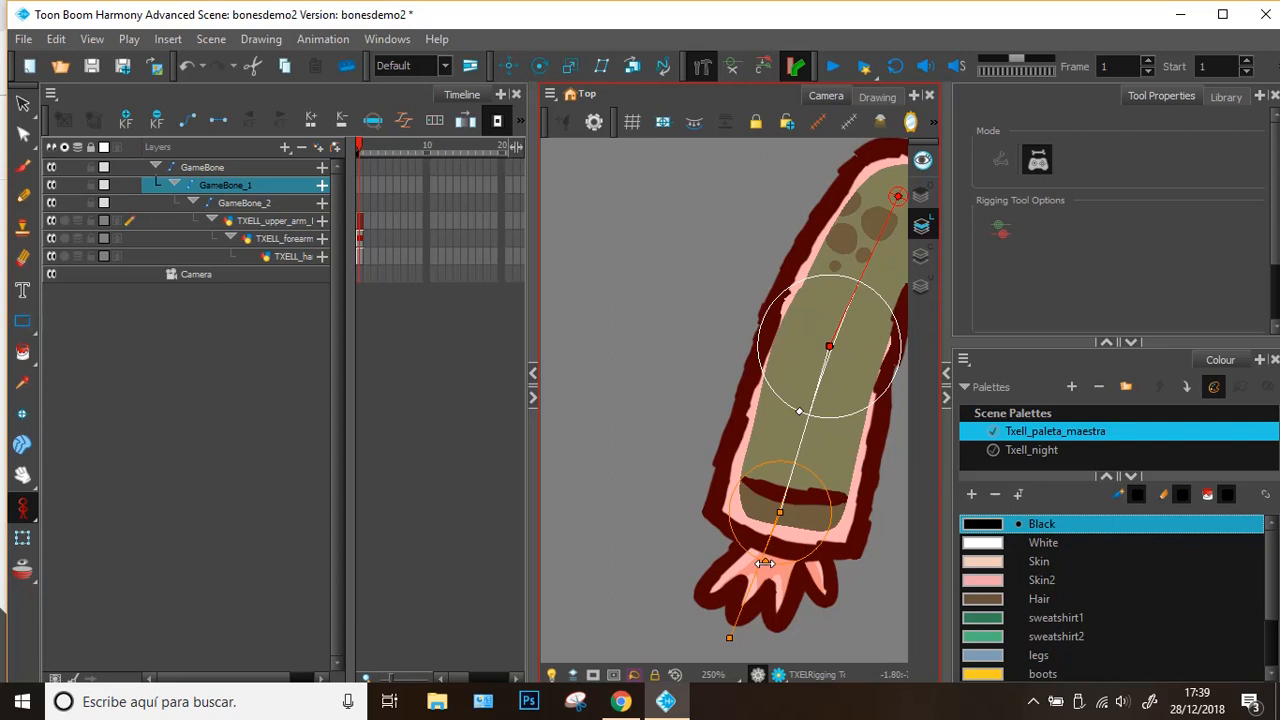
left_click(51, 238)
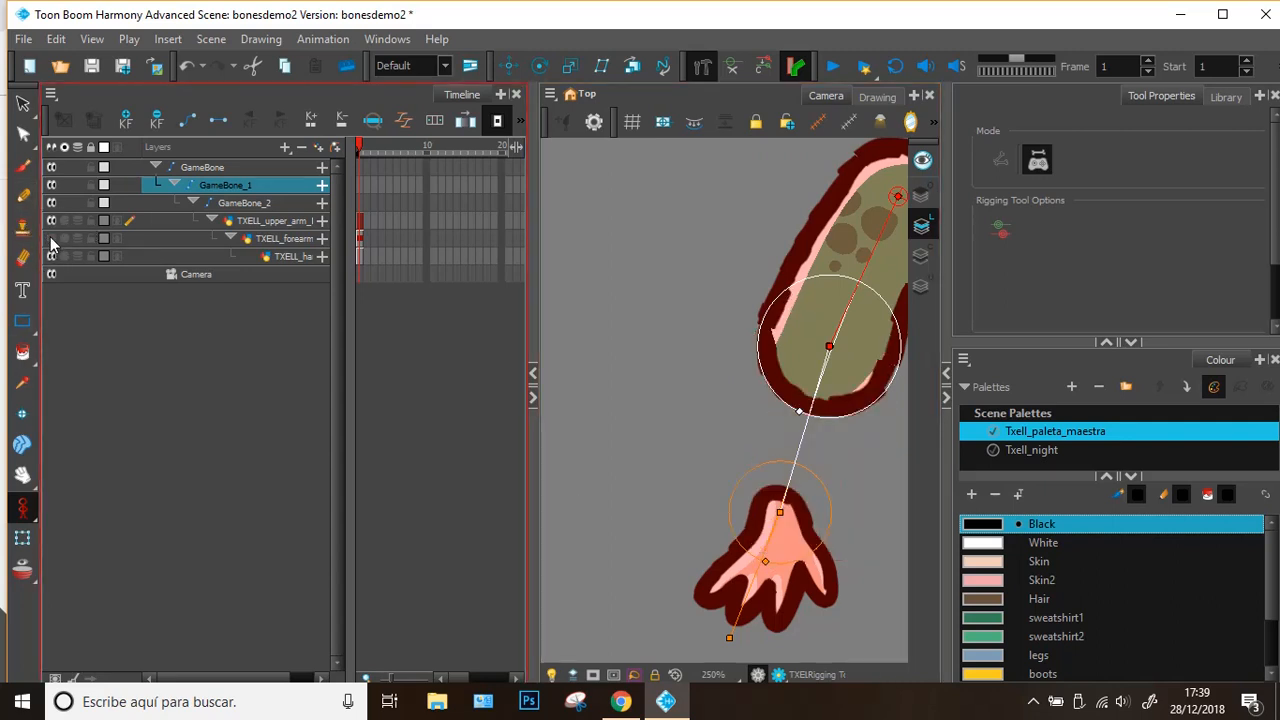
left_click(766, 565)
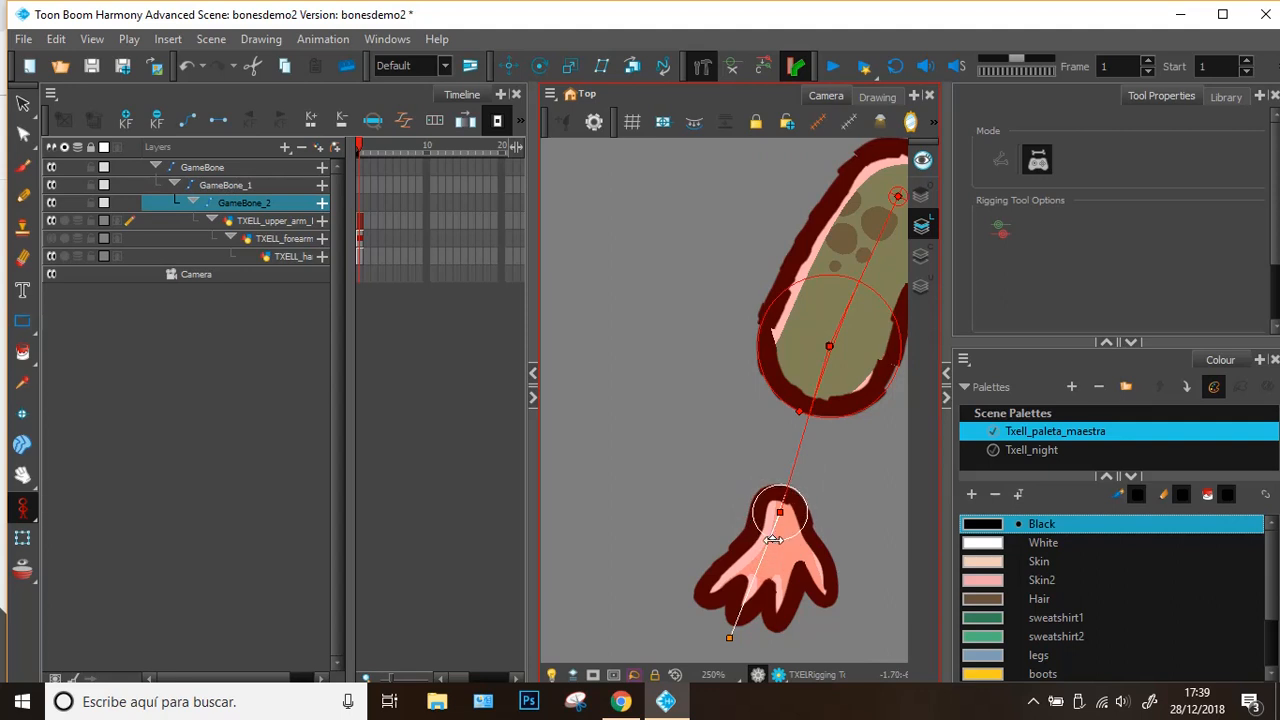
left_click(51, 238)
scroll(869, 432, "down", 4)
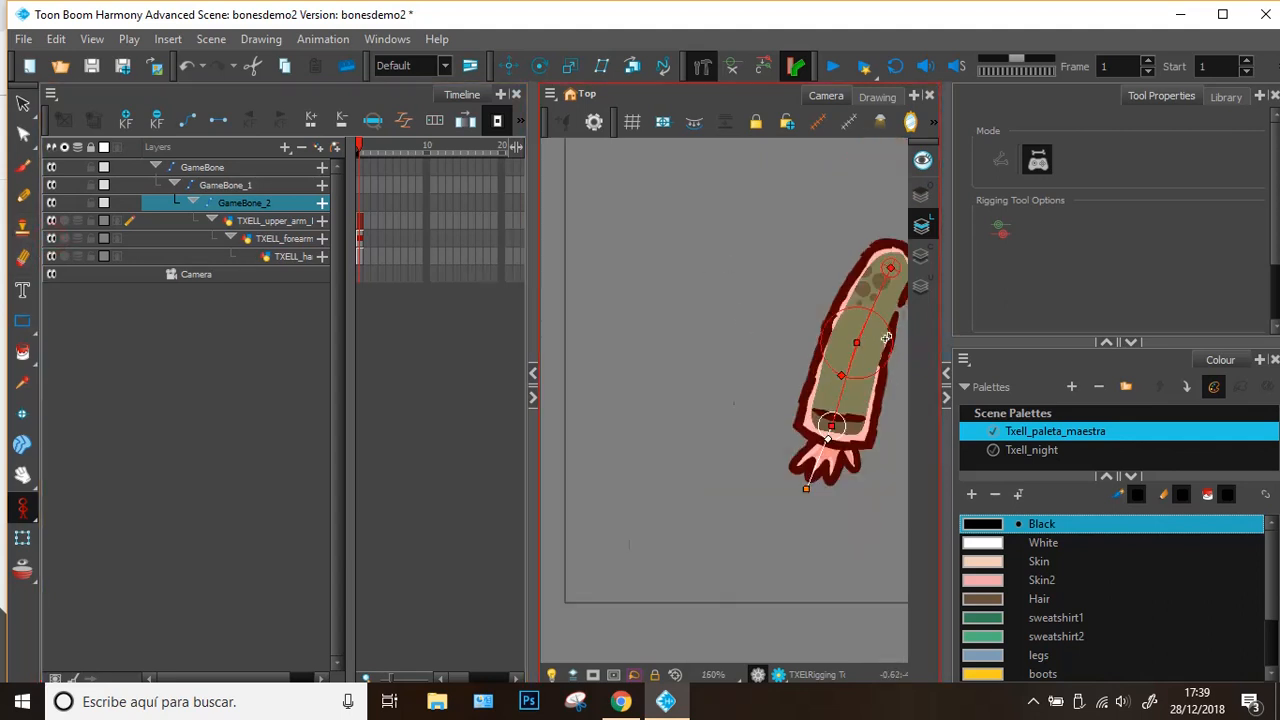
- Examine GameBone, GameBone_1 and GameBone_2 one by one in the layer hierarchy and on the arm
scroll(890, 367, "up", 4)
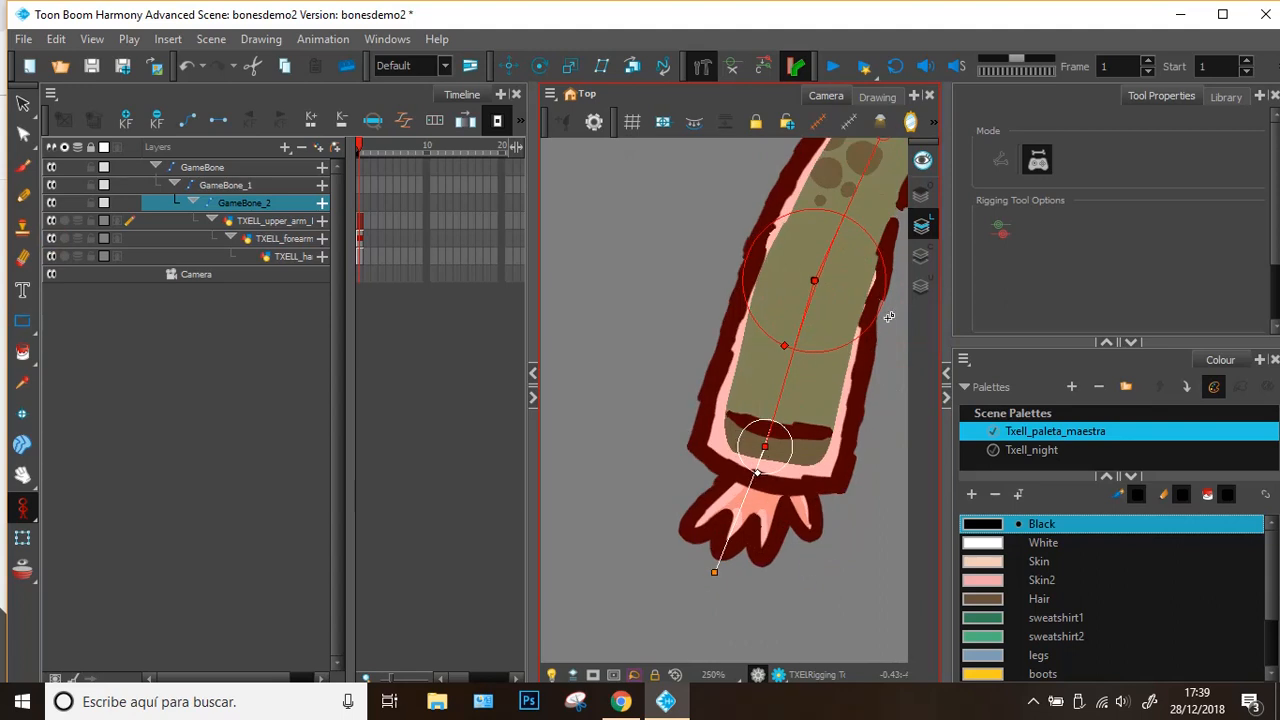
scroll(887, 315, "down", 3)
scroll(887, 315, "down", 1)
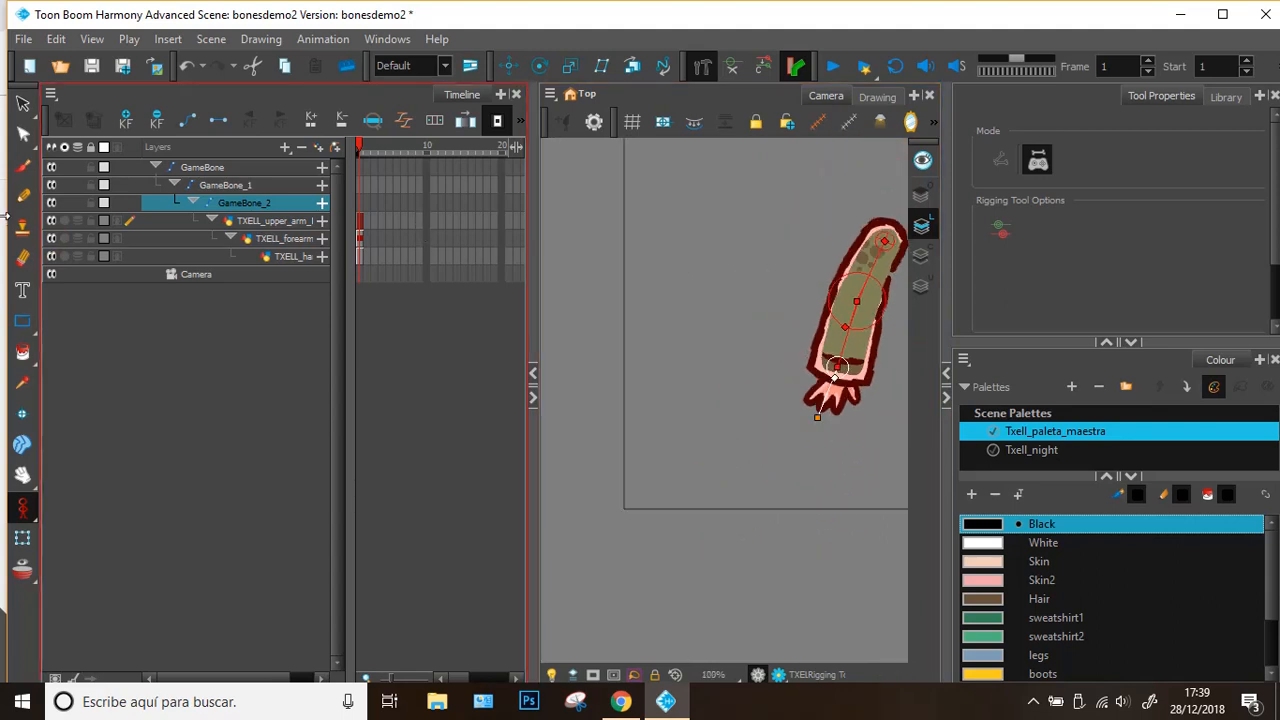
left_click(209, 171)
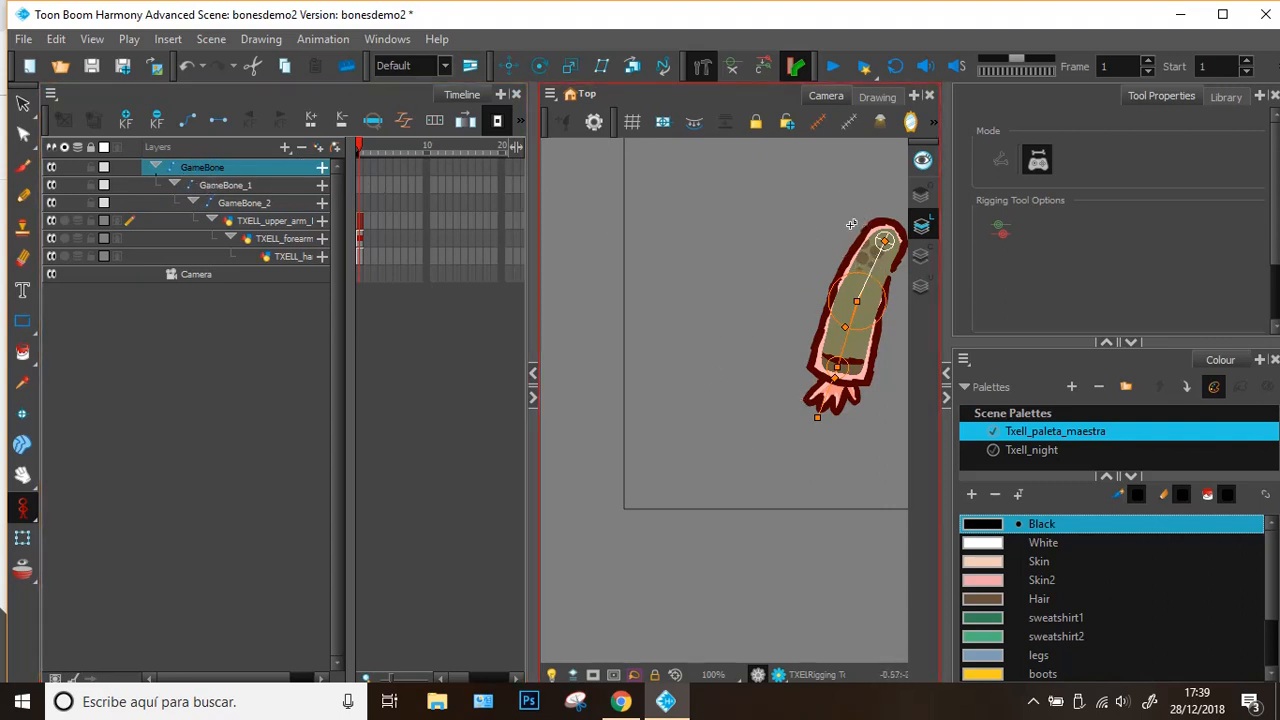
left_click(218, 187)
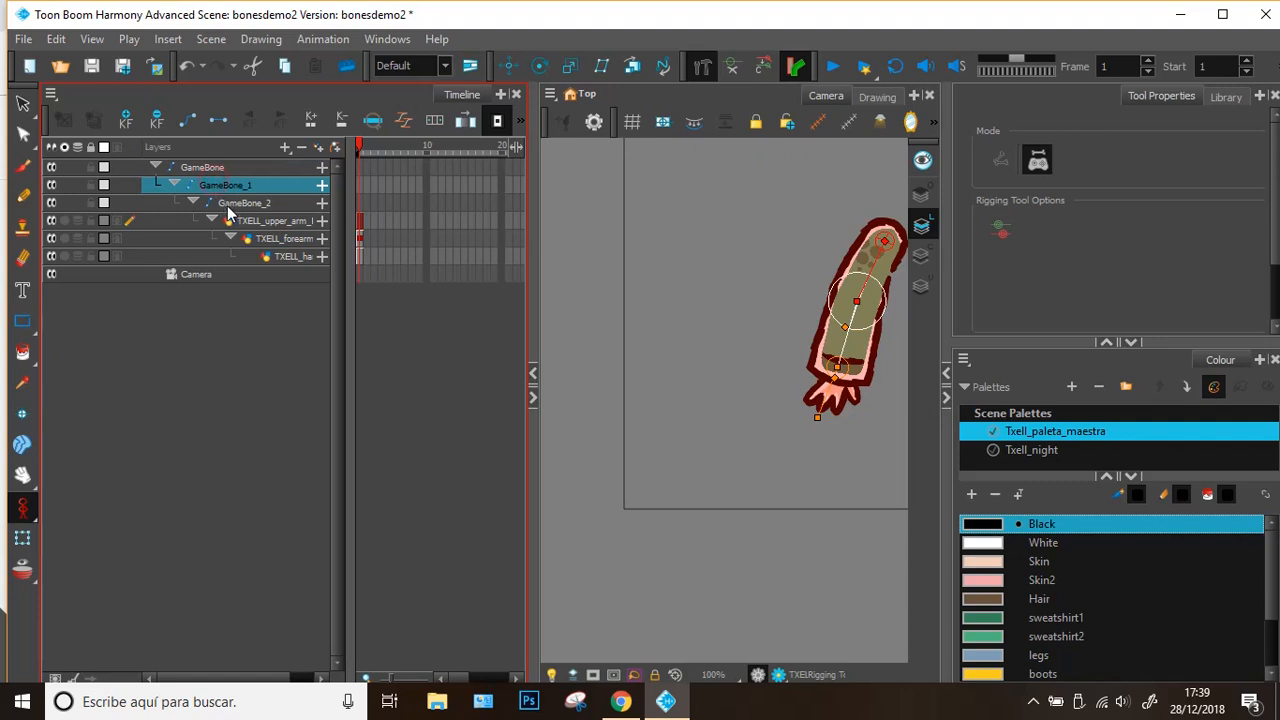
left_click(228, 206)
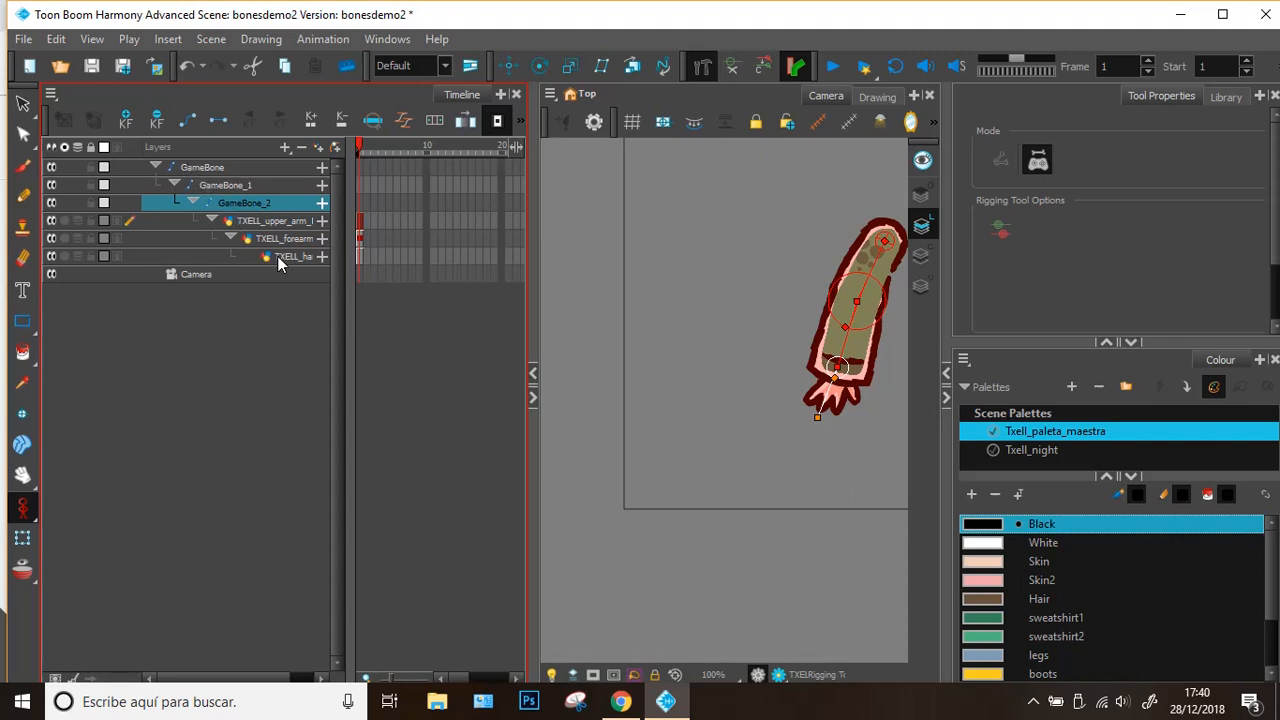
scroll(828, 317, "down", 5)
scroll(872, 311, "up", 5)
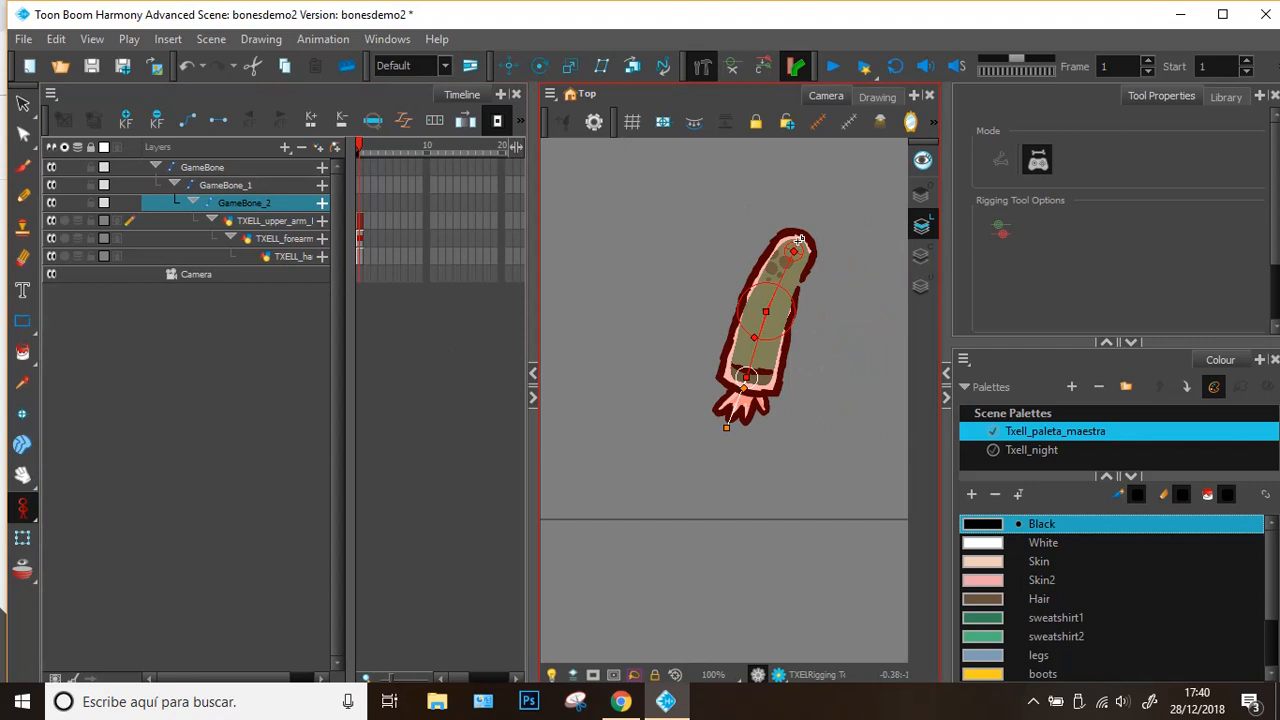
left_click(215, 175)
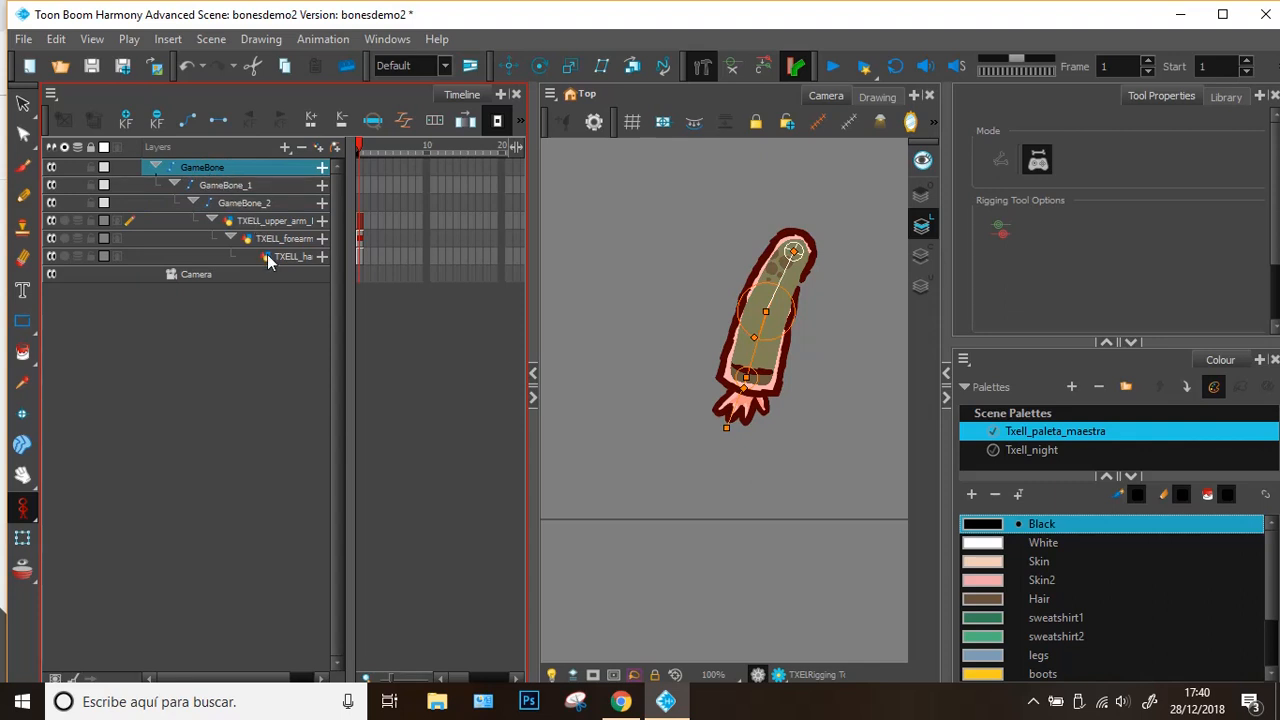
- Try to swing the upper-arm bone with the Rigging tool still active, and undo the change
scroll(790, 252, "up", 3)
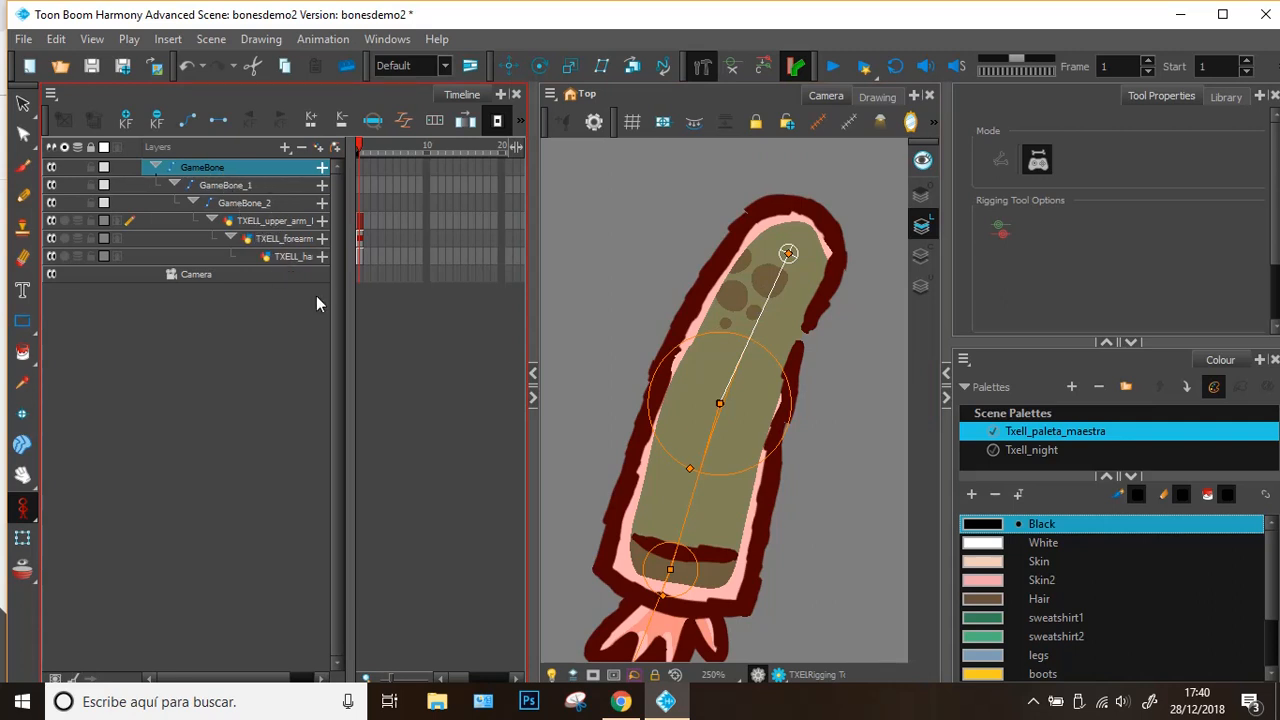
left_click_drag(763, 310, 845, 297)
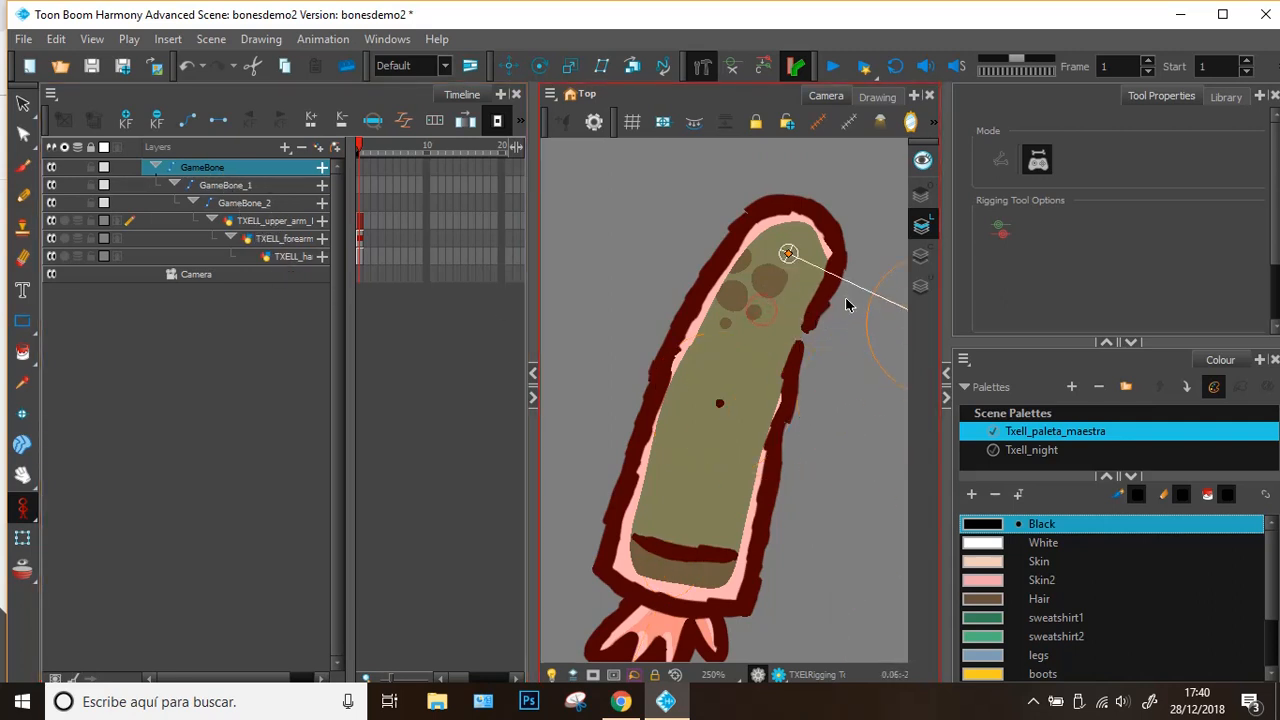
key("ctrl+z")
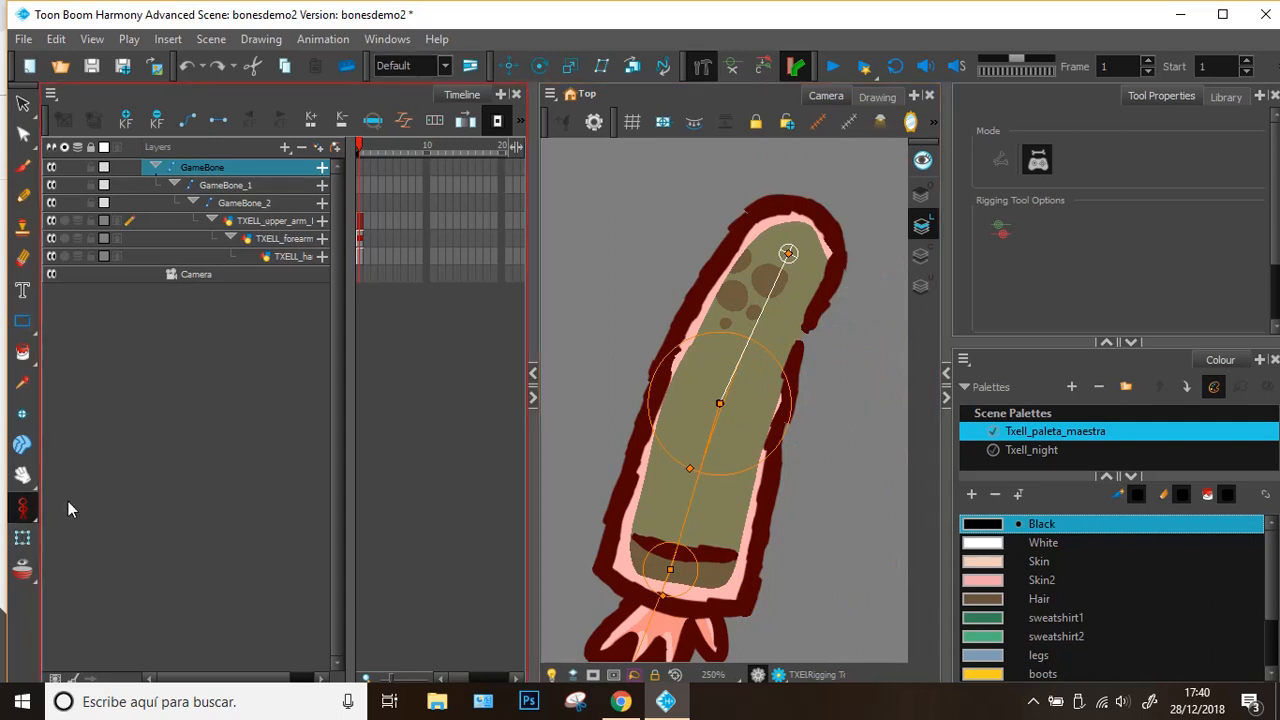
- Swing the upper-arm bone from the shoulder with the Transform tool until the arm hangs nearly vertical
left_click(23, 540)
scroll(580, 450, "down", 2)
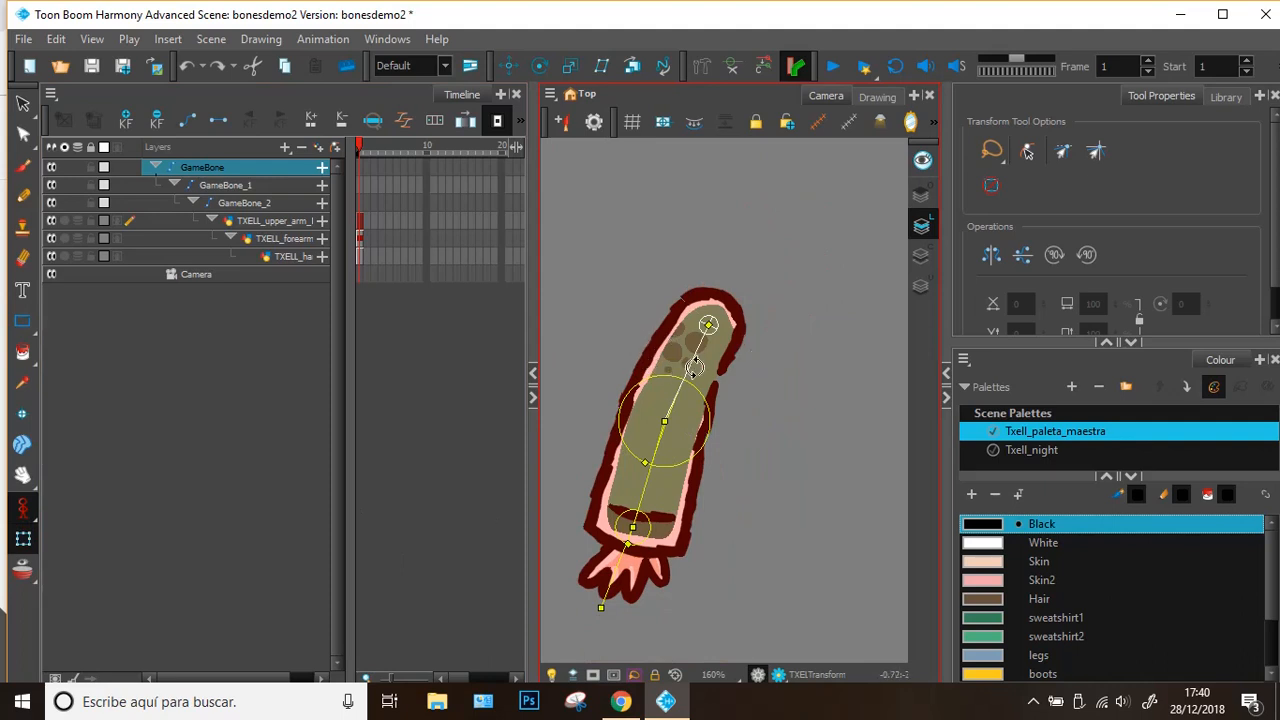
mouse_move(689, 365)
left_mouse_down()
mouse_move(705, 385)
mouse_move(787, 337)
mouse_move(675, 408)
mouse_move(635, 399)
mouse_move(679, 412)
left_mouse_up()
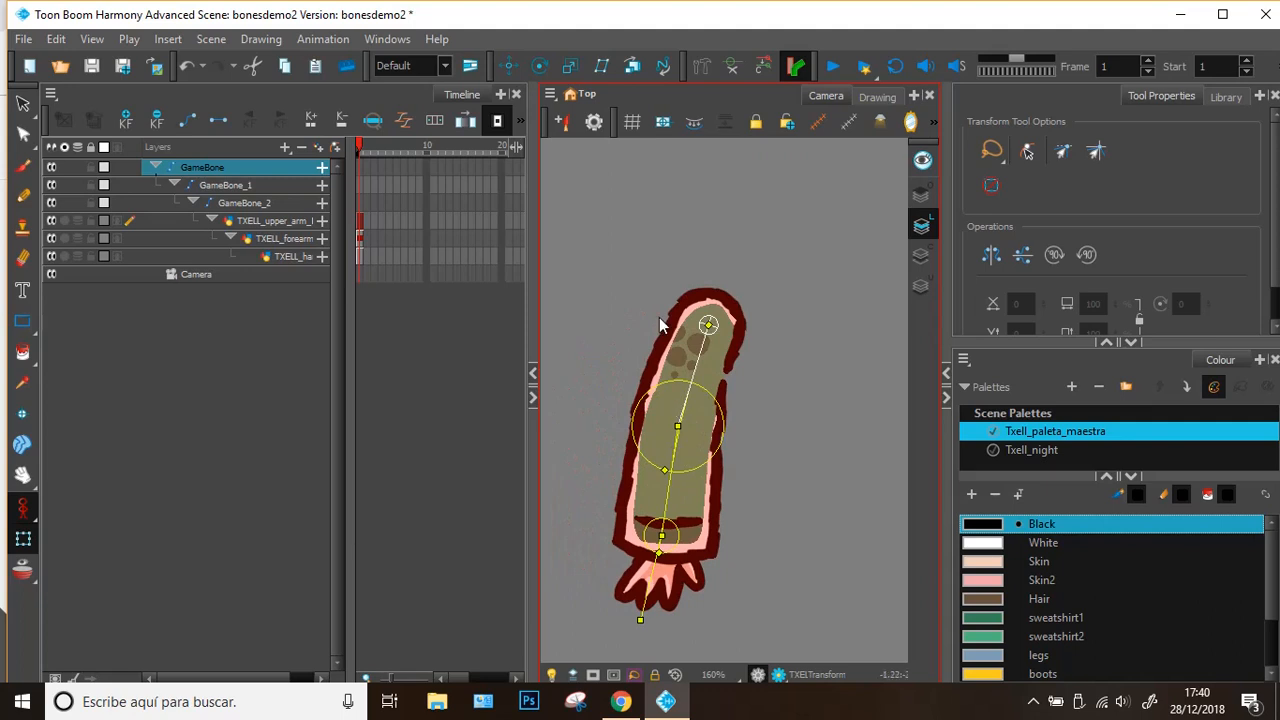
left_click(259, 163)
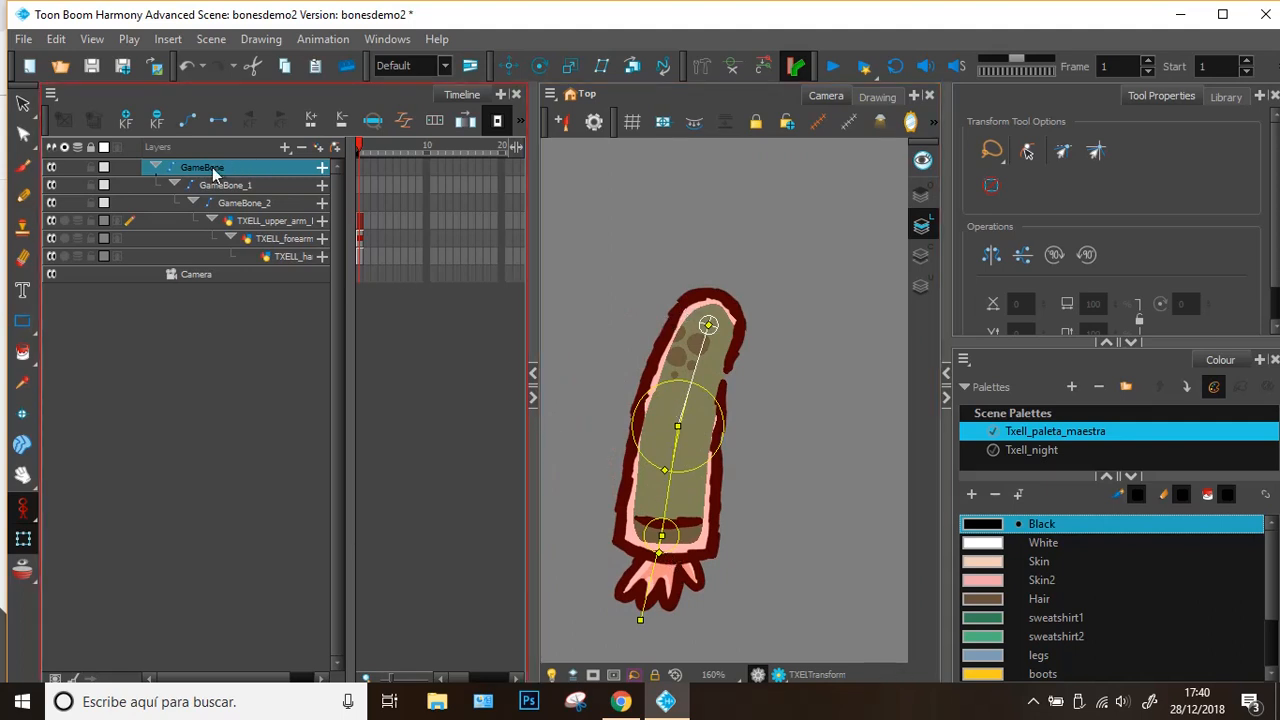
left_click(640, 417)
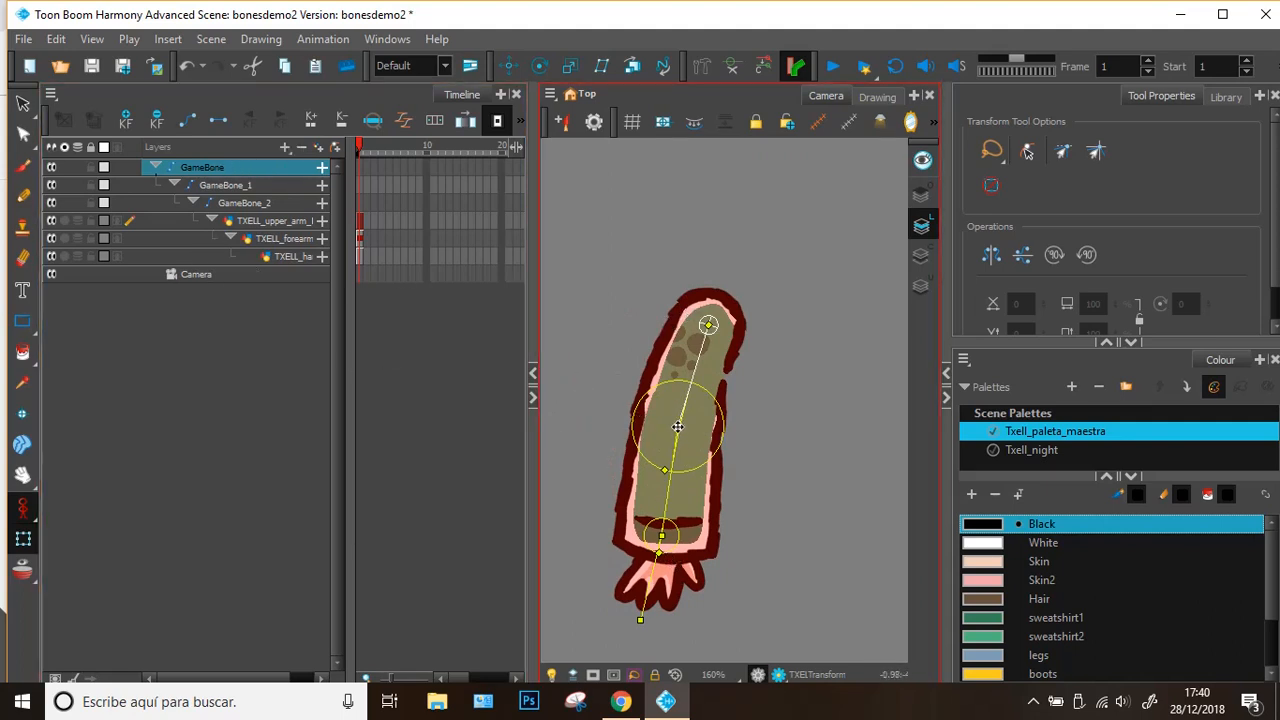
mouse_move(677, 427)
left_mouse_down()
mouse_move(680, 470)
mouse_move(683, 355)
mouse_move(663, 571)
mouse_move(700, 386)
mouse_move(700, 537)
mouse_move(748, 515)
mouse_move(692, 421)
left_mouse_up()
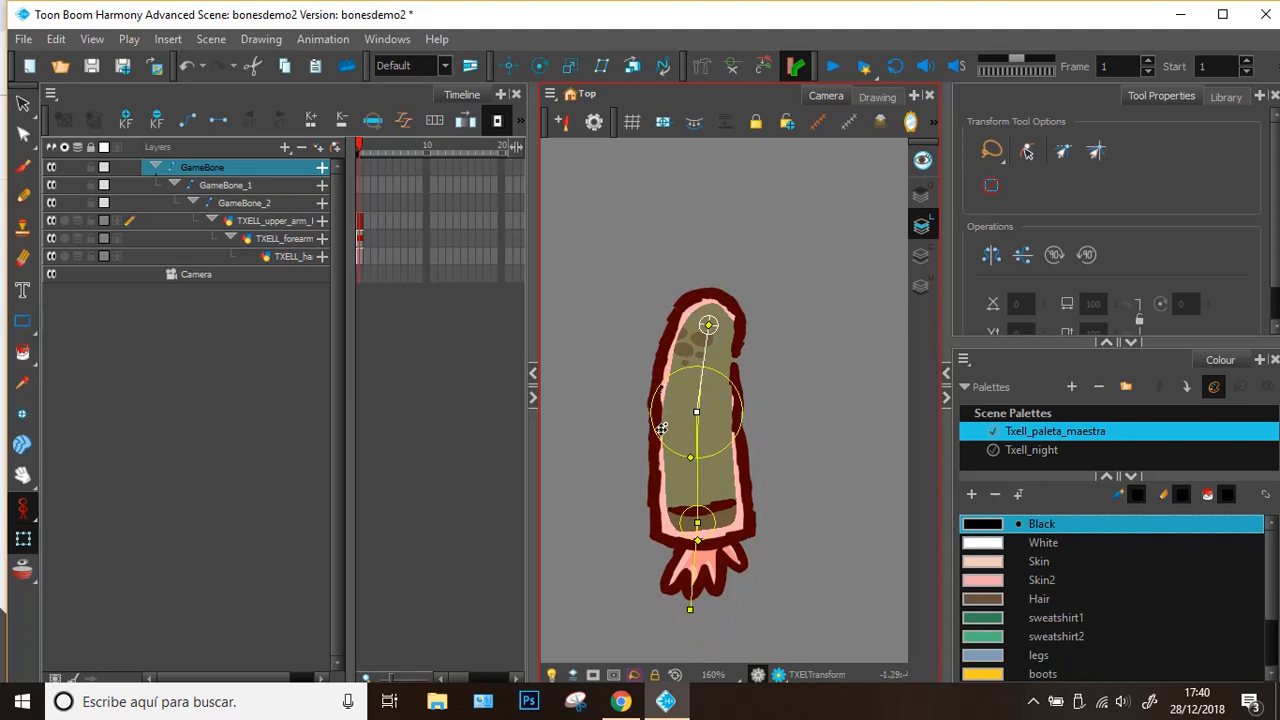
- Try stretching the upper arm by pulling the elbow joint downward, and undo the stretch
mouse_move(696, 414)
left_mouse_down()
mouse_move(700, 543)
mouse_move(660, 480)
mouse_move(694, 529)
mouse_move(692, 480)
left_mouse_up()
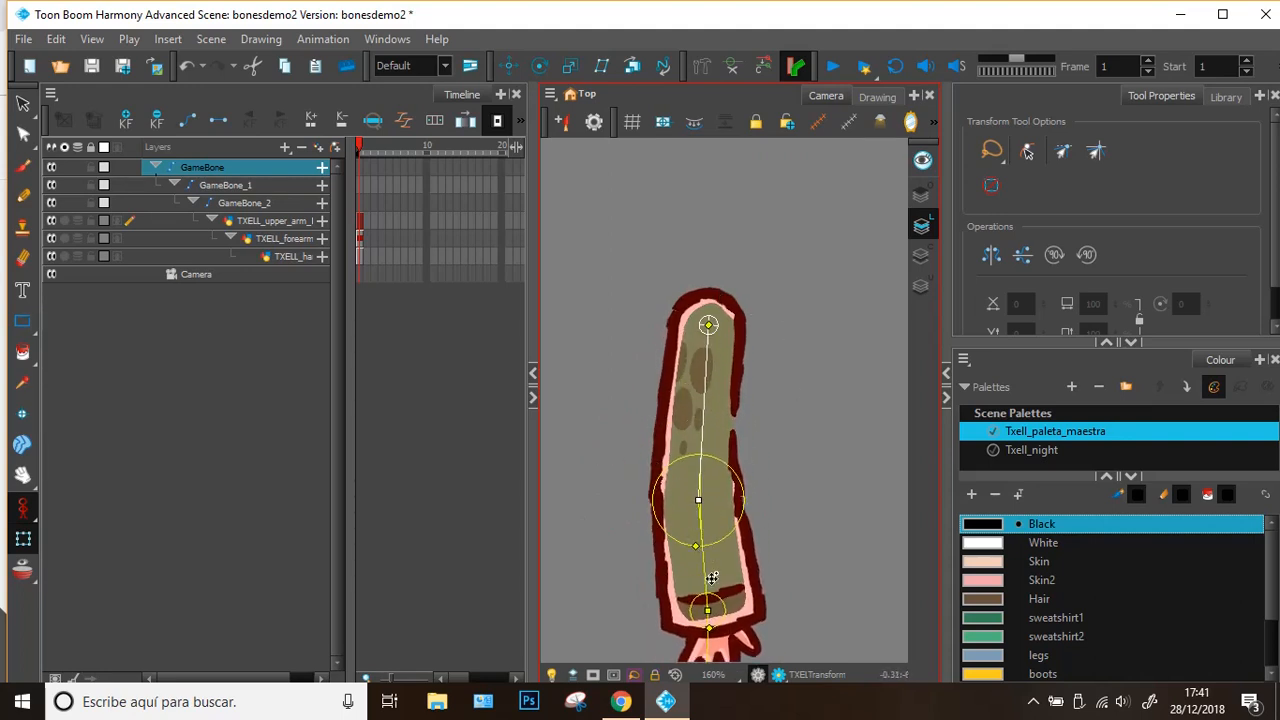
key("ctrl+z")
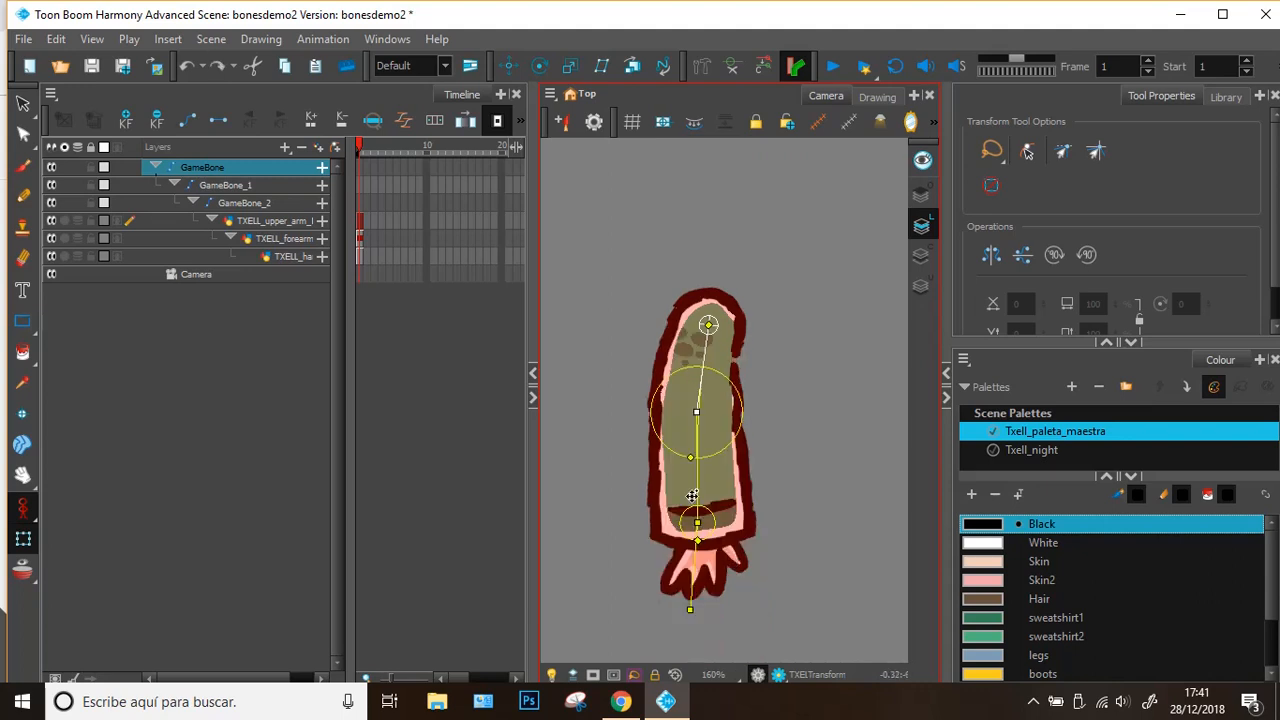
- Swing the forearm bone GameBone_1 at the elbow up to horizontal and back until the forearm lines up with the upper arm
left_click(229, 186)
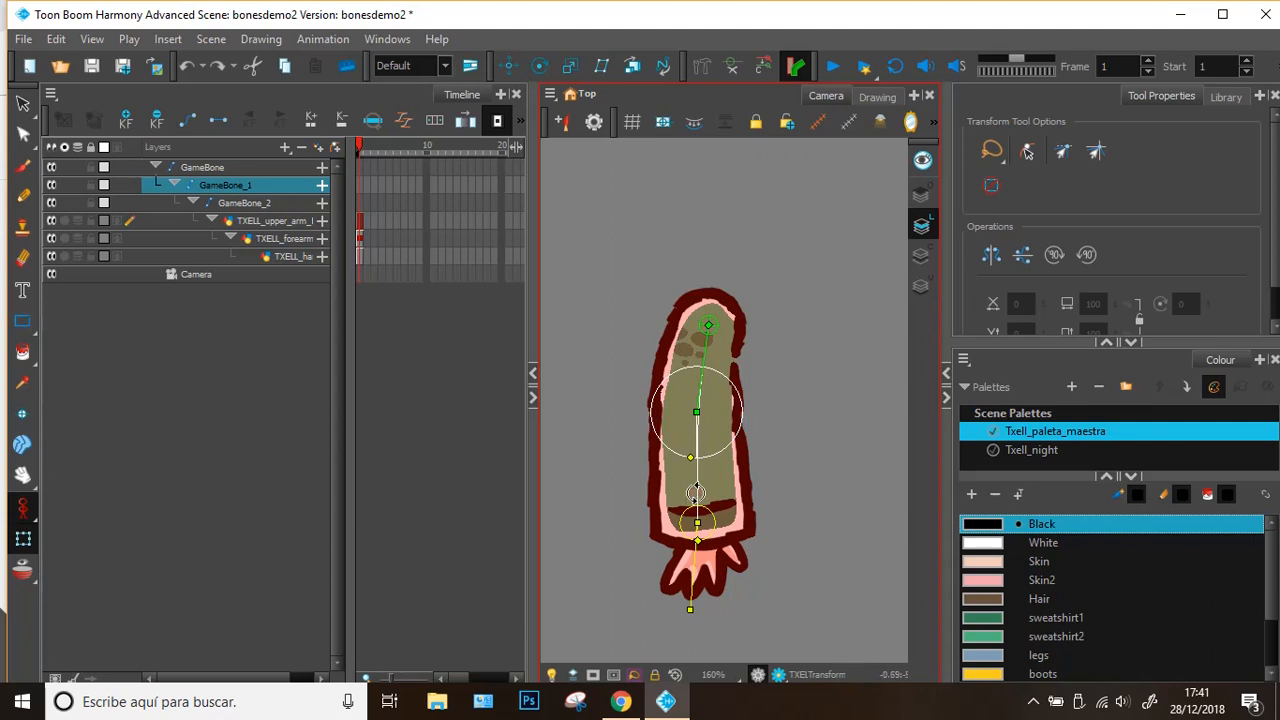
mouse_move(696, 492)
left_mouse_down()
mouse_move(735, 404)
mouse_move(727, 385)
mouse_move(744, 407)
left_mouse_up()
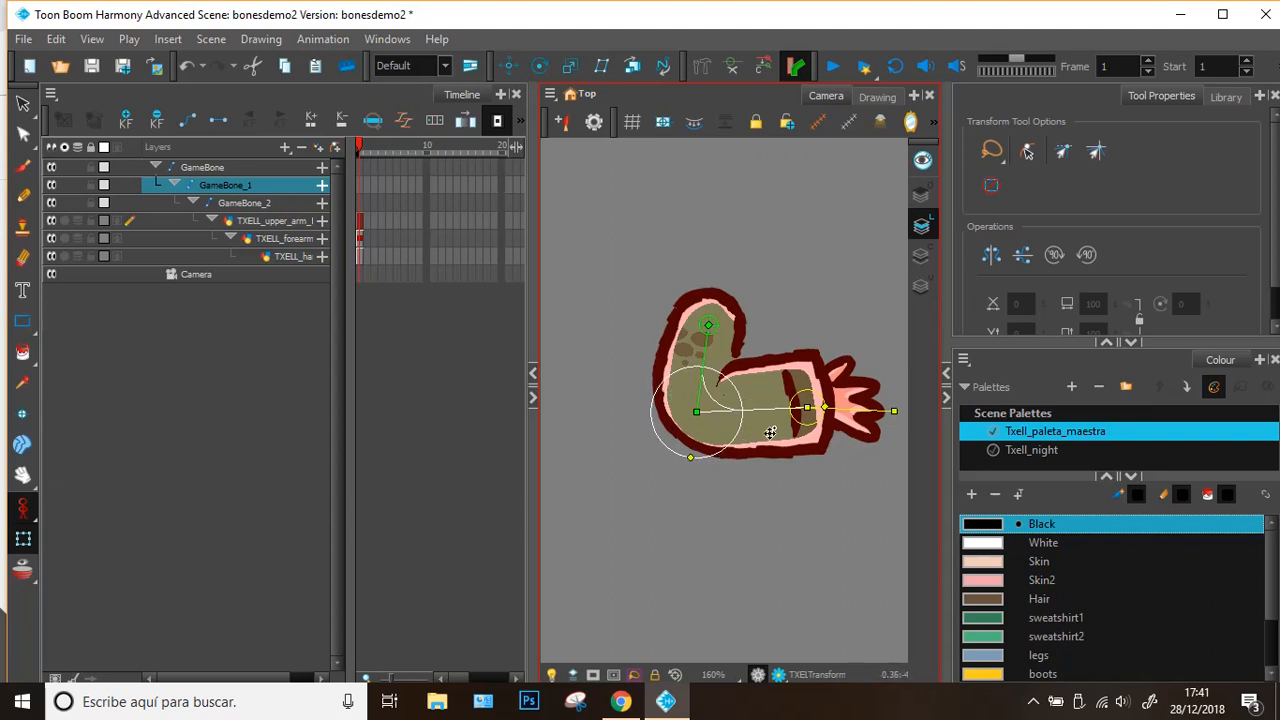
left_click_drag(758, 404, 800, 431)
left_click_drag(802, 377, 688, 612)
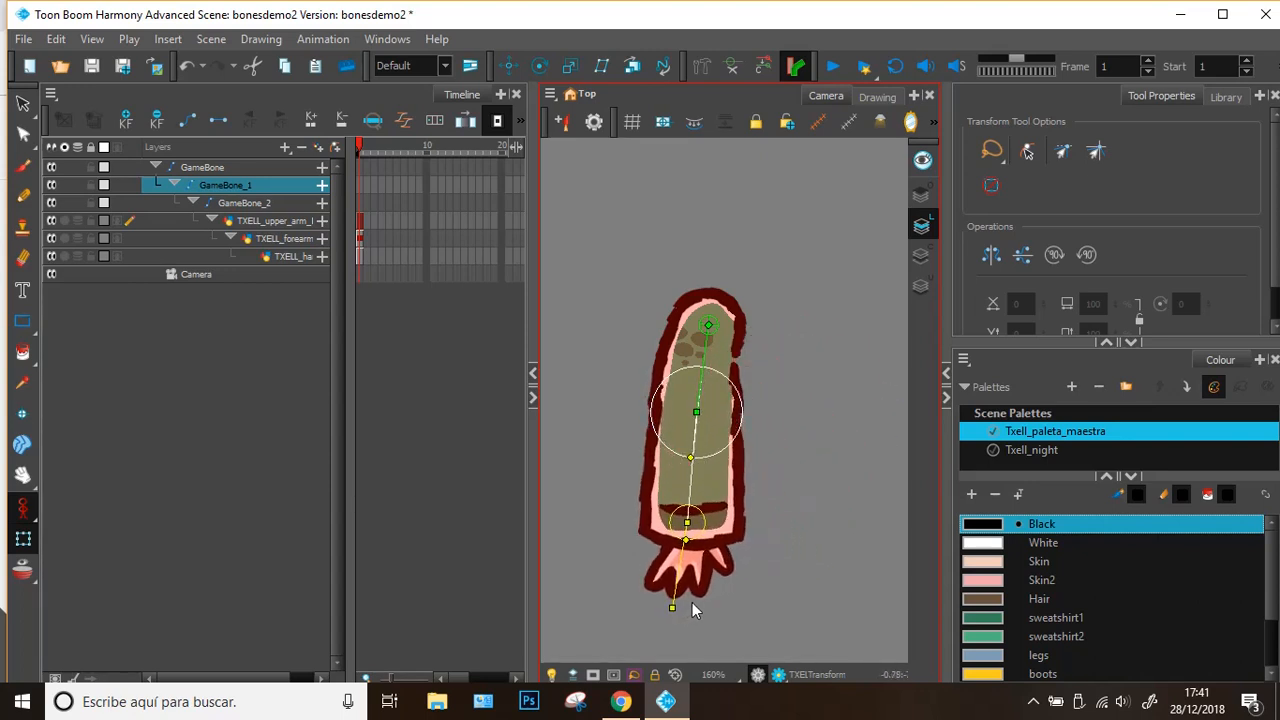
- Rotate the hand bone GameBone_2 slightly at the wrist so the hand points straight down
left_click(249, 204)
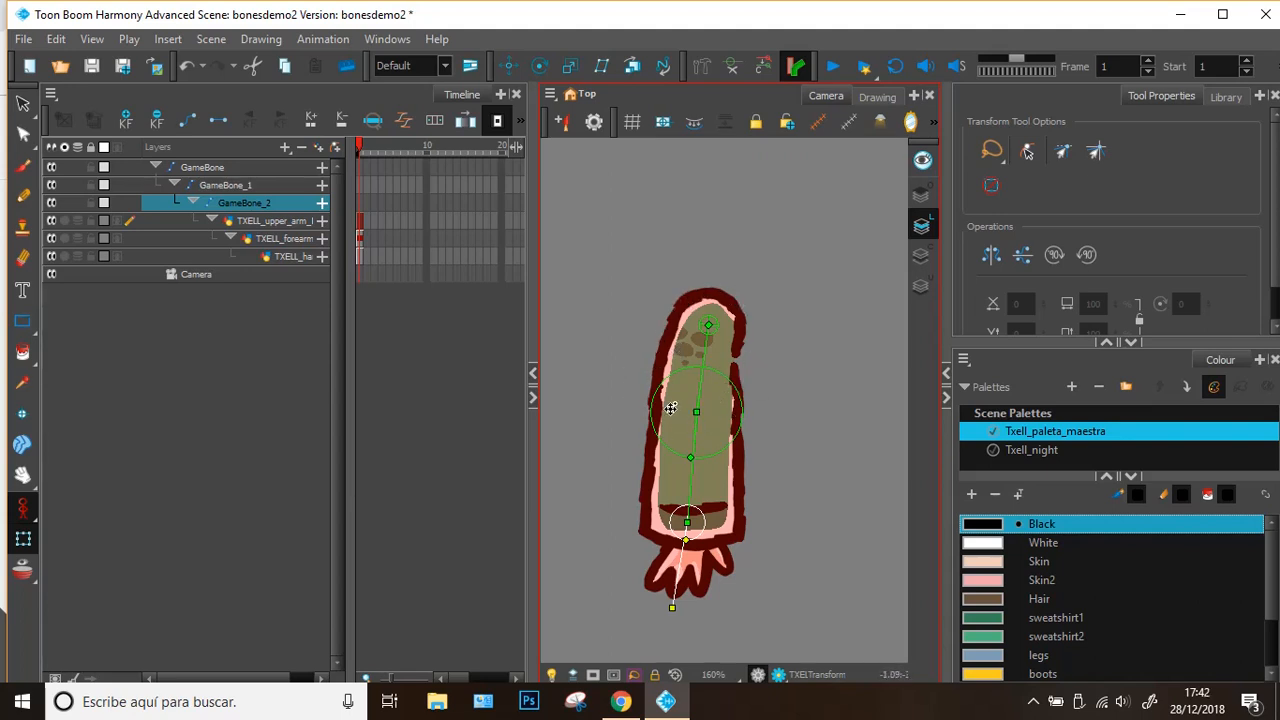
mouse_move(677, 594)
left_mouse_down()
mouse_move(757, 563)
mouse_move(617, 579)
mouse_move(701, 591)
mouse_move(684, 583)
left_mouse_up()
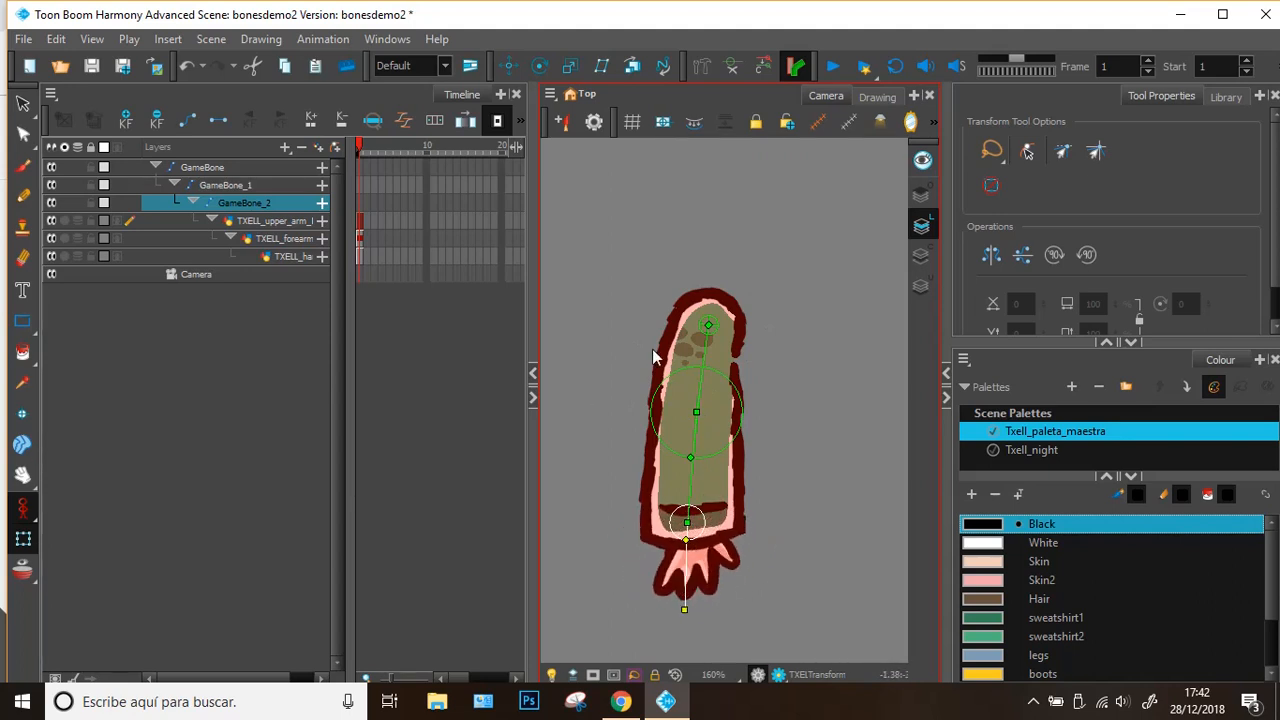
left_click(484, 420)
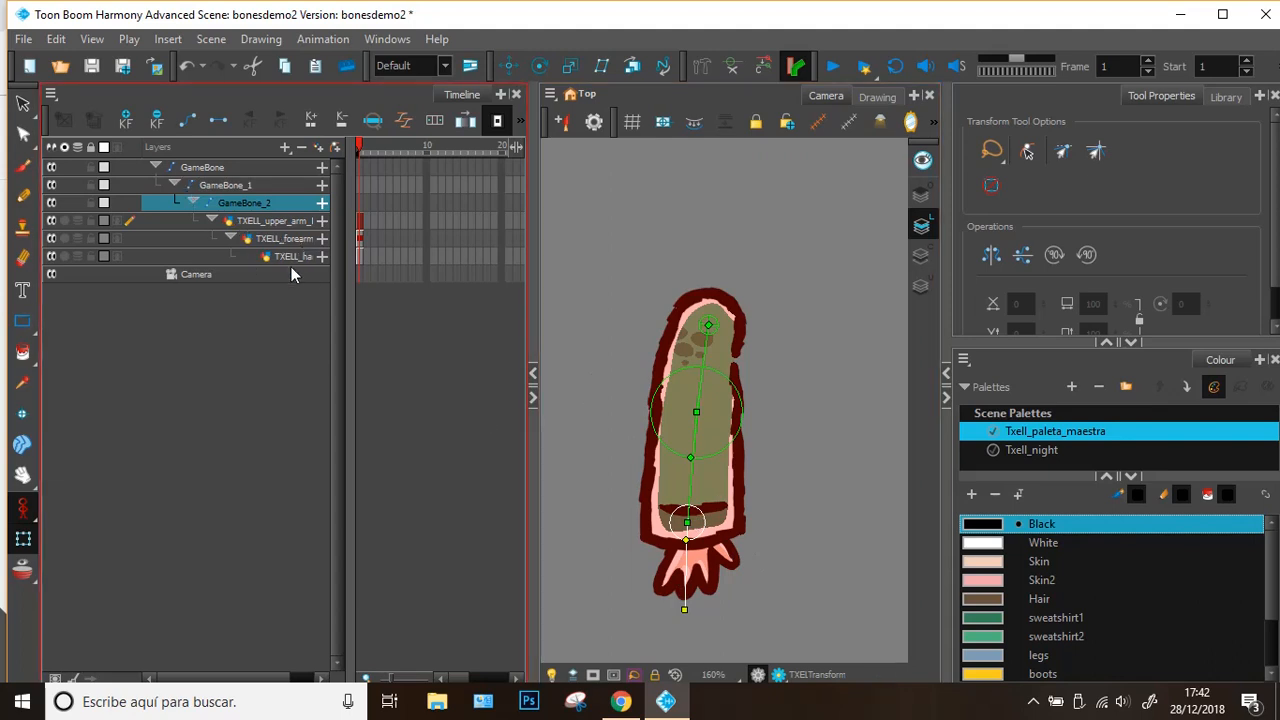
- Hide the upper-arm and forearm drawings and swing the isolated hand outward with its bone
left_click(51, 222)
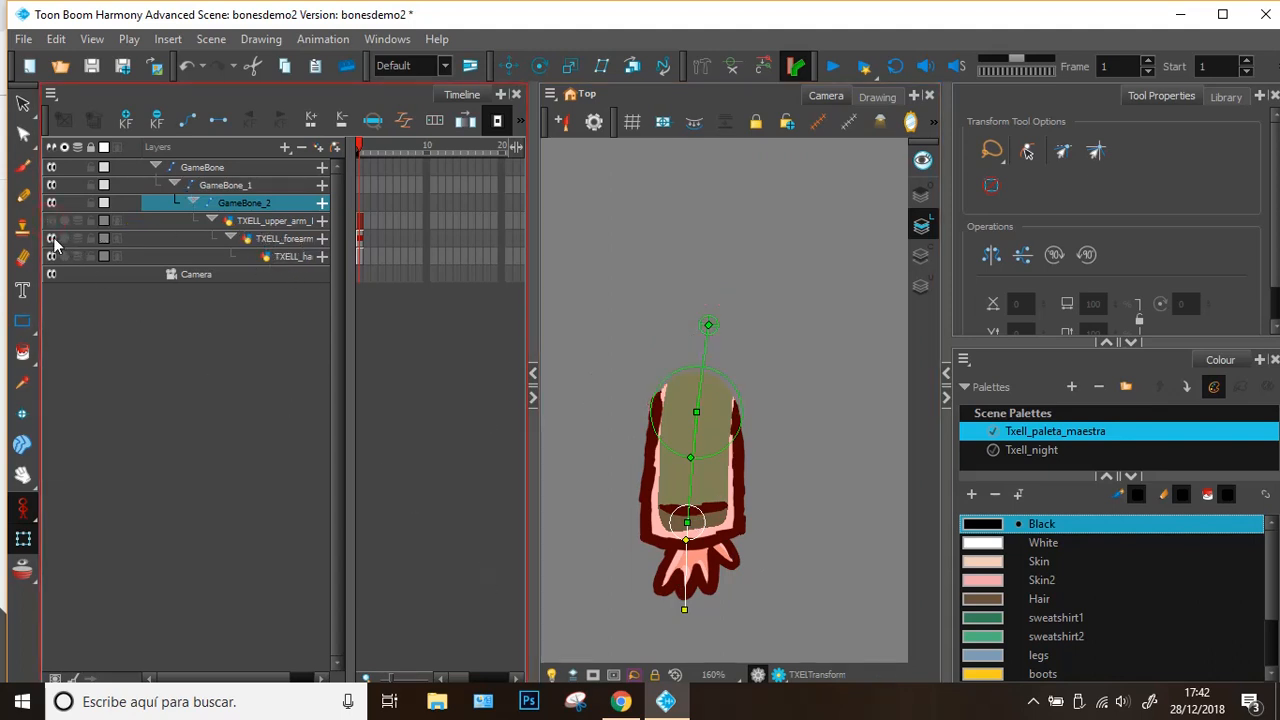
left_click(51, 238)
left_click(577, 577)
mouse_move(686, 568)
left_mouse_down()
mouse_move(740, 565)
mouse_move(760, 532)
mouse_move(623, 591)
mouse_move(734, 571)
mouse_move(654, 591)
mouse_move(714, 594)
left_mouse_up()
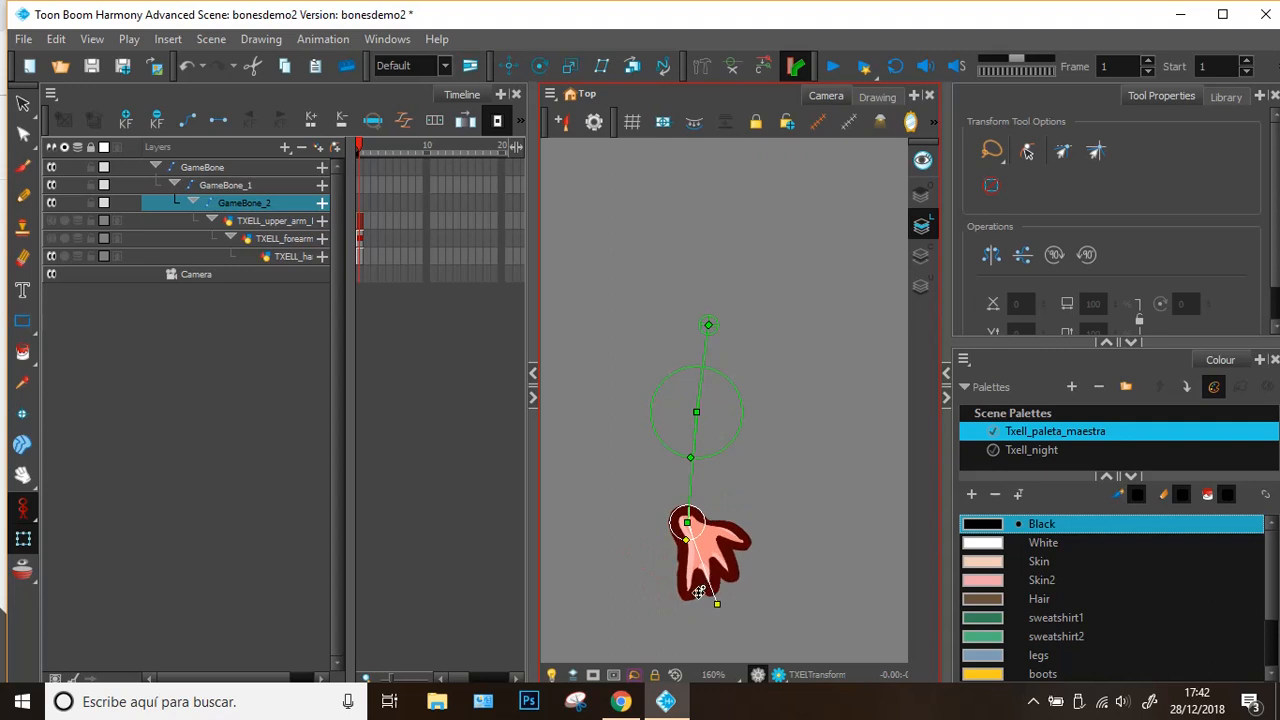
- Show both arm drawings again, swing the hand the other way, and undo the hand rotations
left_click(51, 220)
left_click(51, 238)
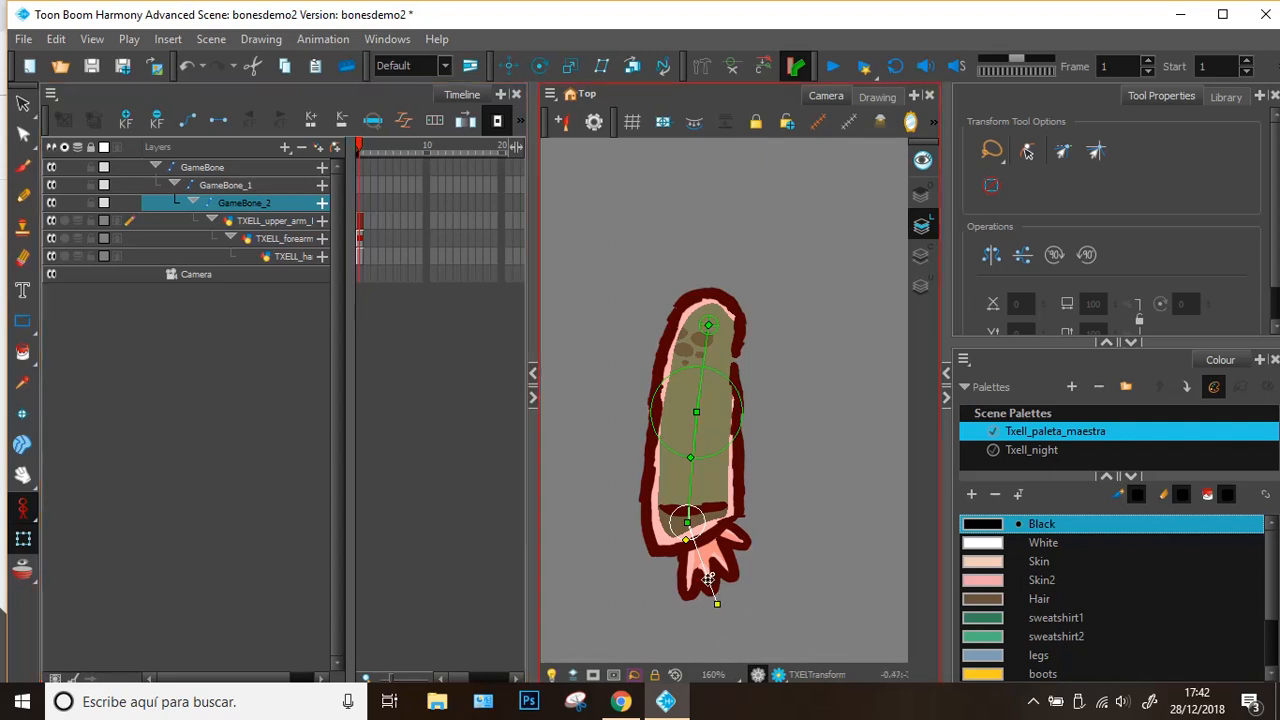
left_click_drag(708, 578, 648, 592)
key("ctrl+z")
key("ctrl+z")
key("ctrl+z")
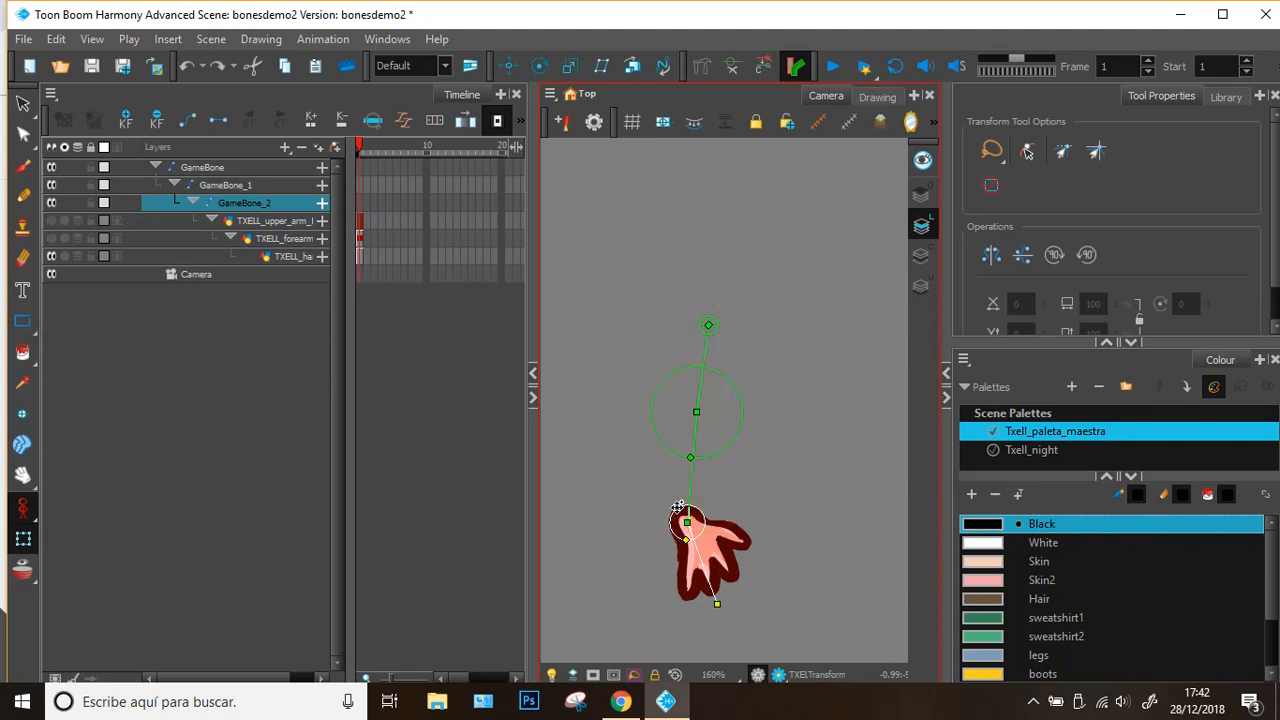
key("ctrl+shift+z")
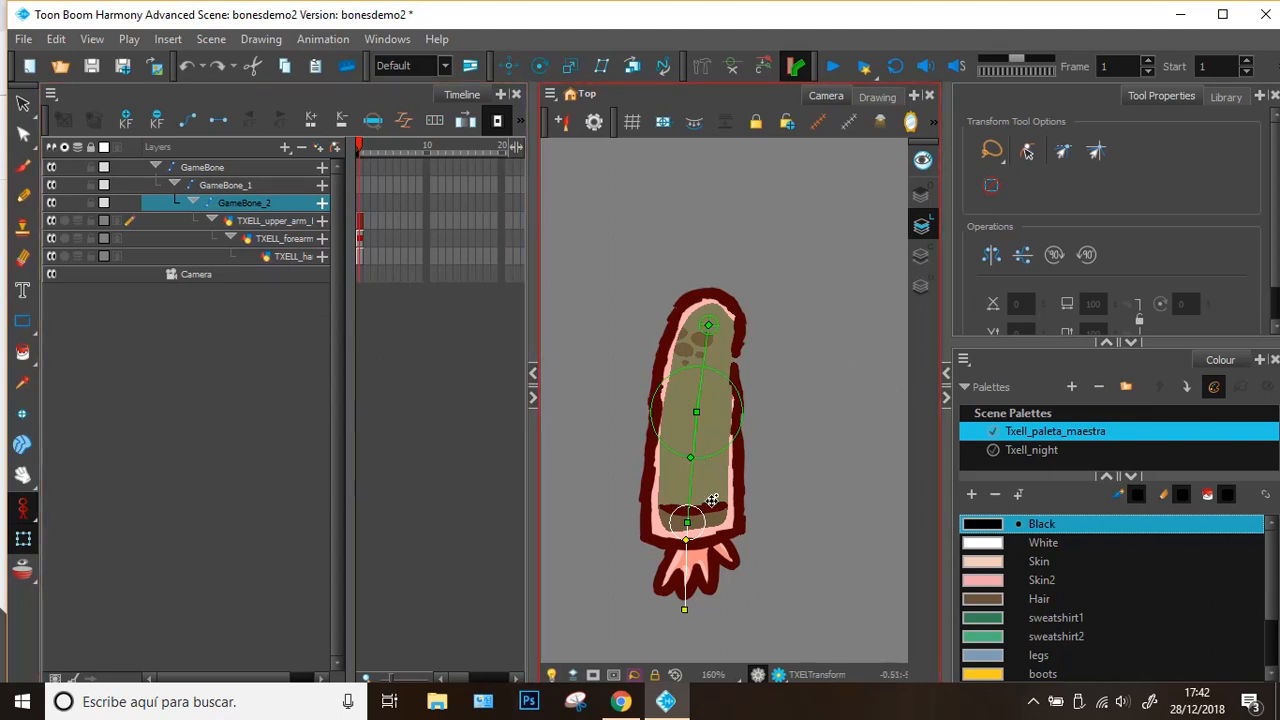
- Hide the forearm drawing and add a Kinematic Output as parent of the hand drawing
left_click(705, 490)
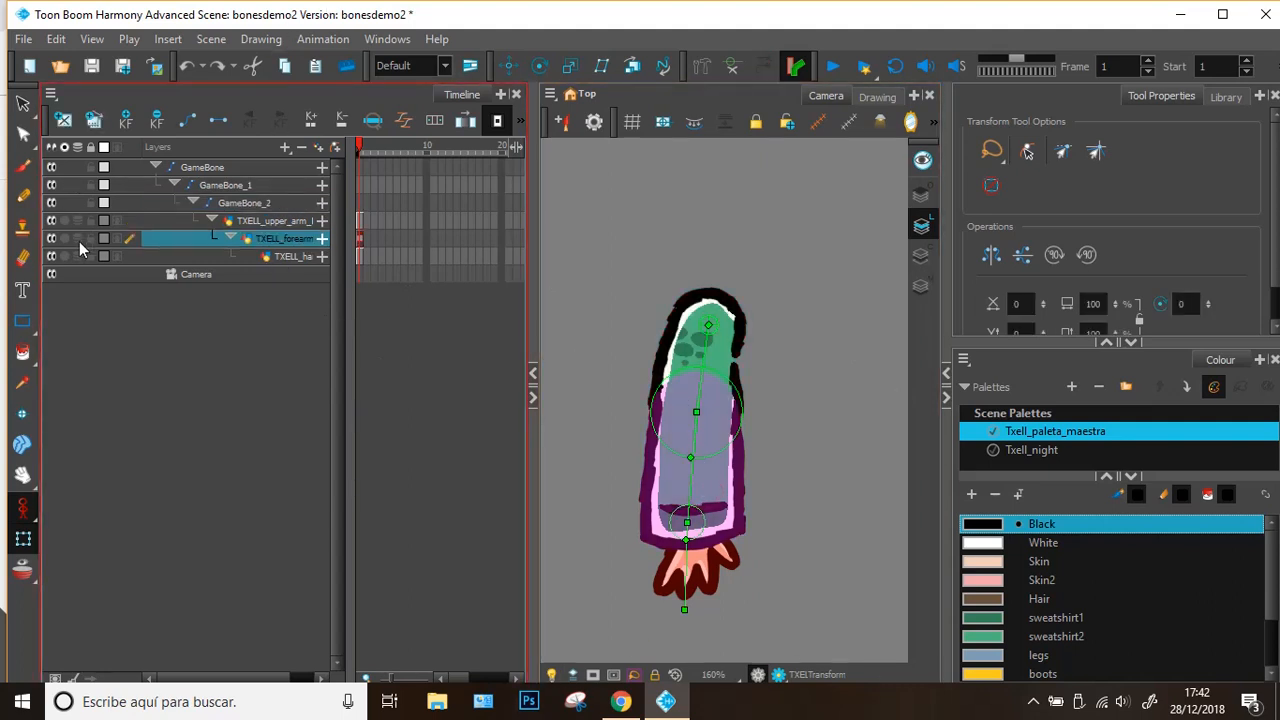
left_click(52, 239)
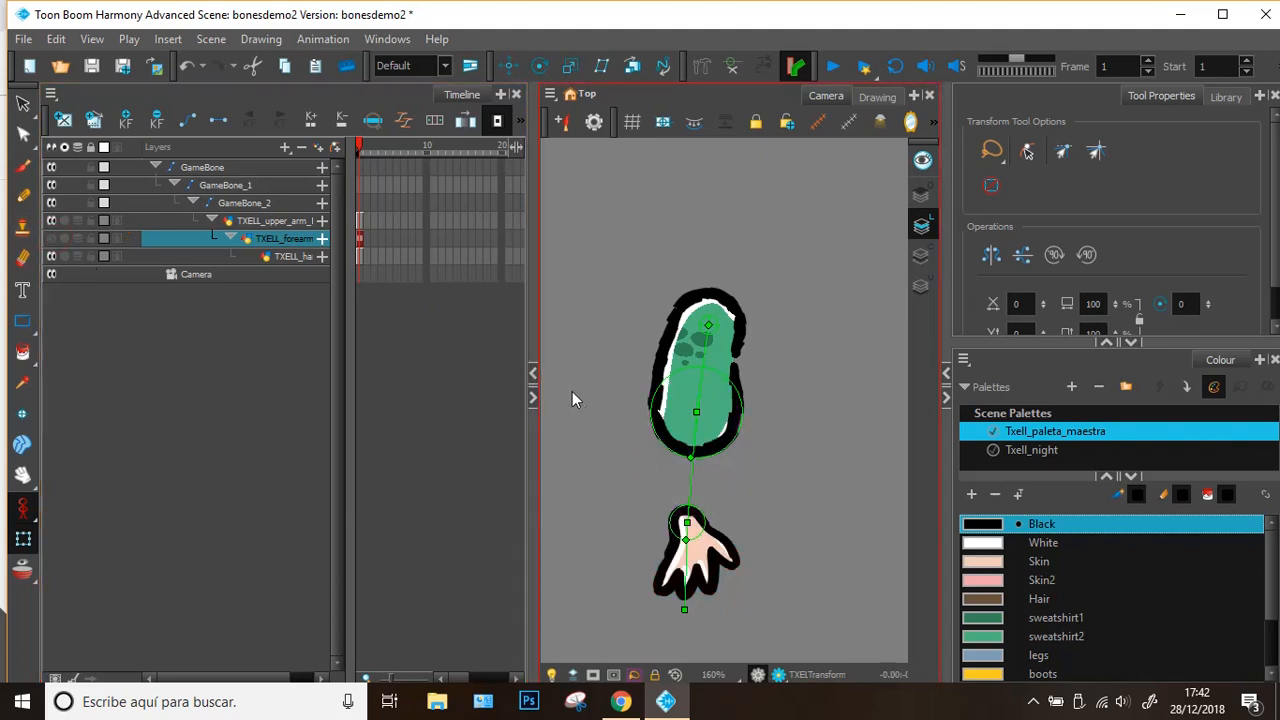
left_click(295, 256)
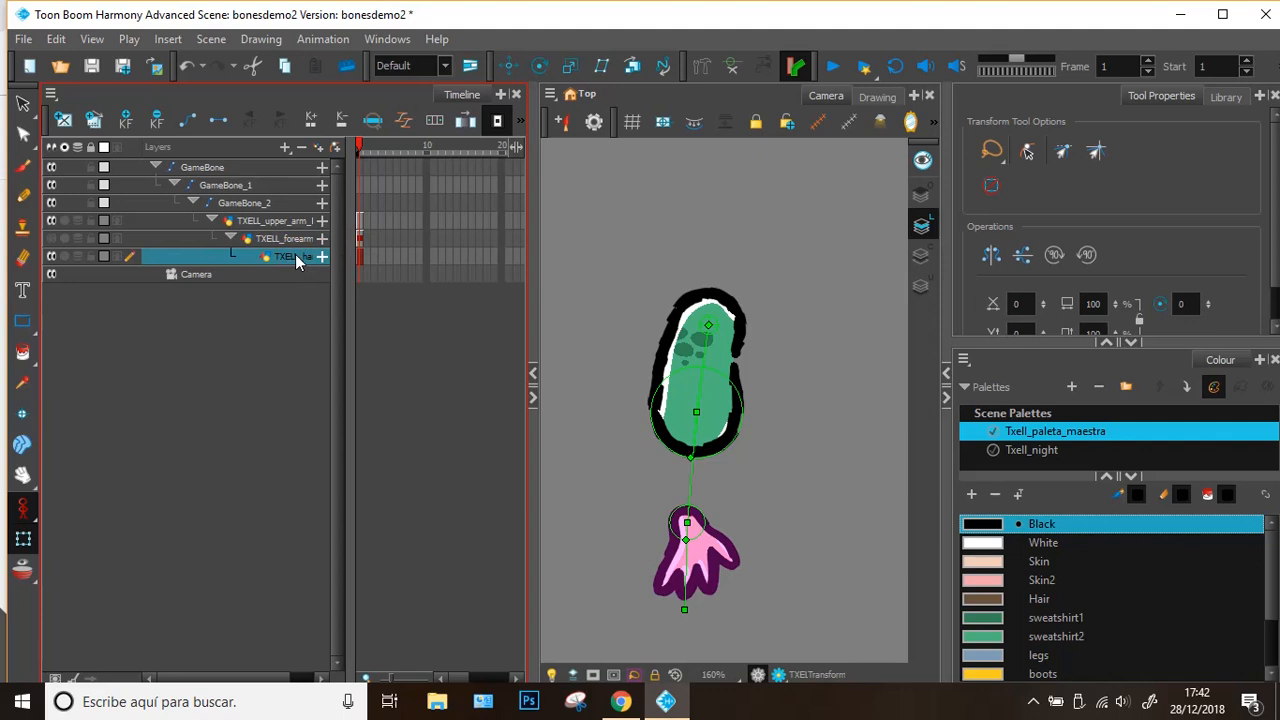
left_click(285, 148)
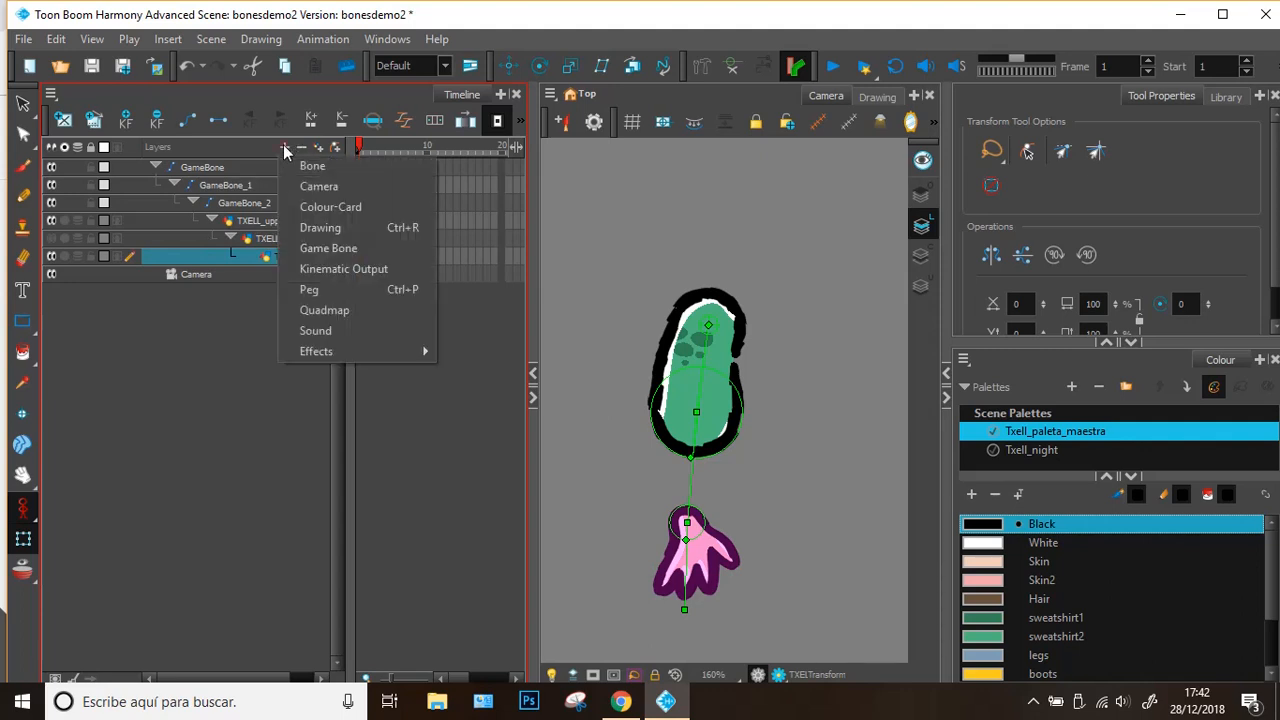
left_click(375, 271)
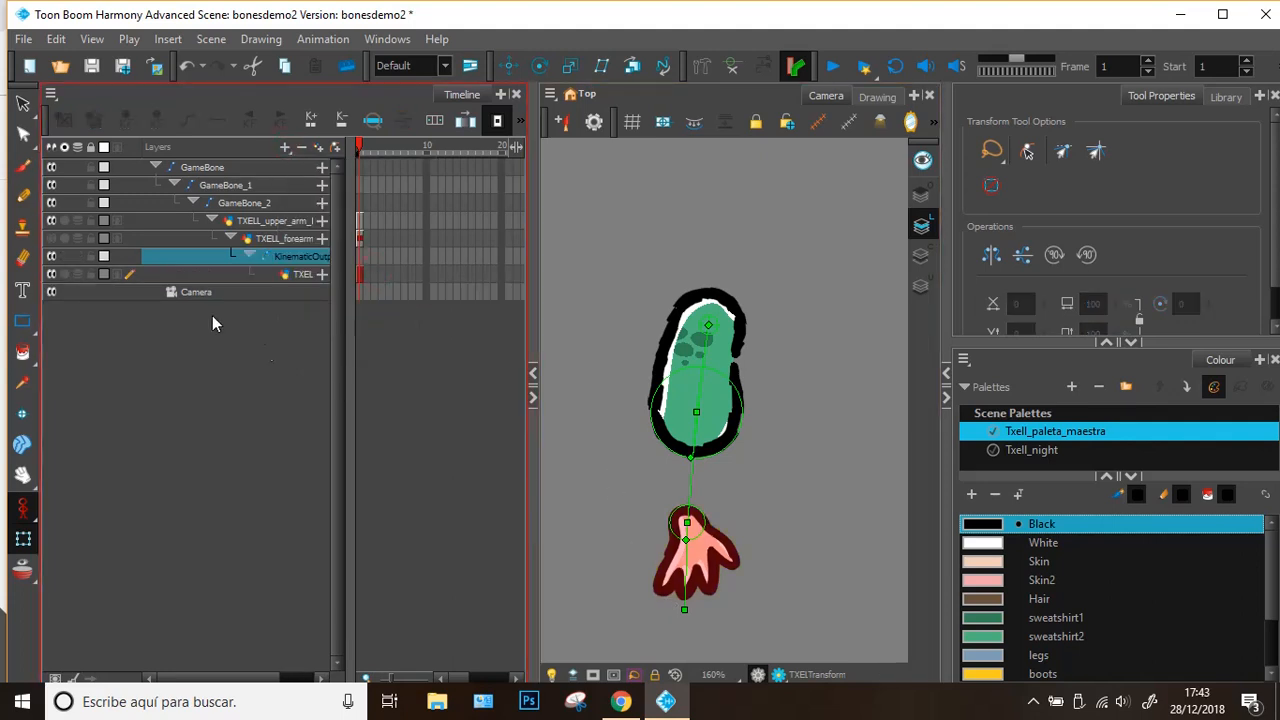
- Try swinging the hand and forearm bones alternately with the Kinematic Output in place, and undo all the rotations
left_click_drag(686, 575, 724, 536)
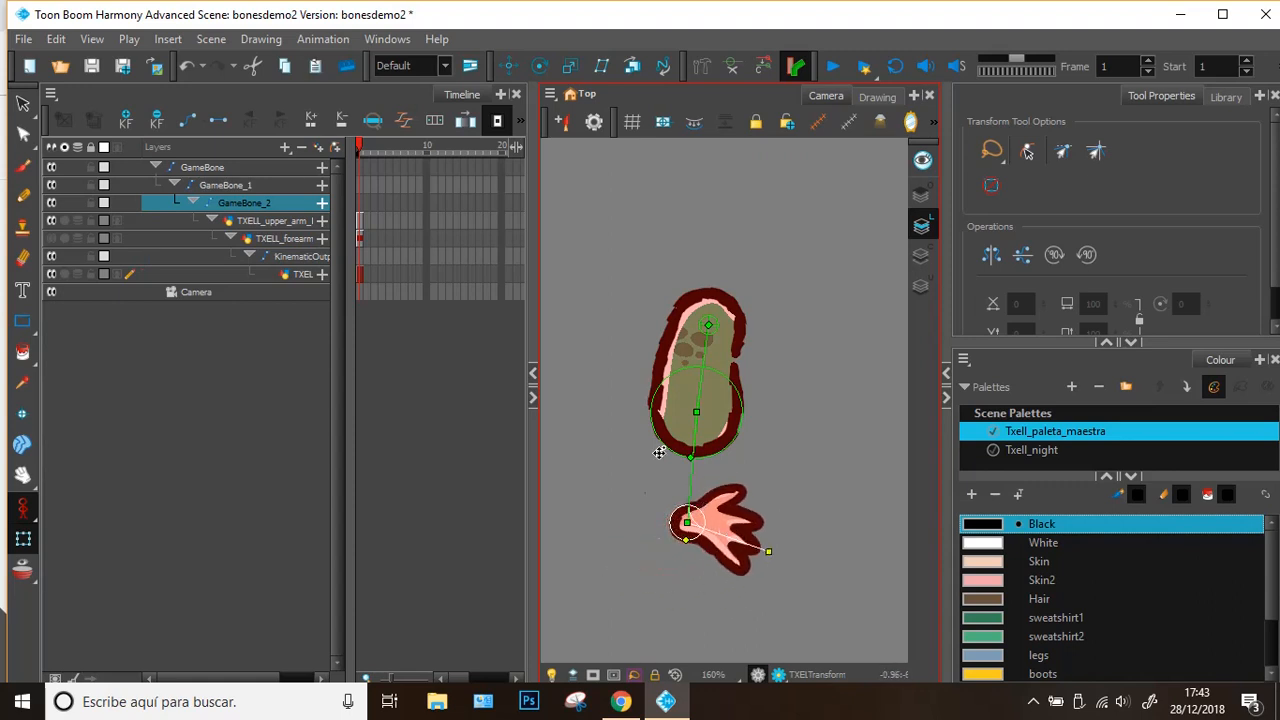
mouse_move(690, 481)
left_mouse_down()
mouse_move(668, 492)
mouse_move(700, 484)
left_mouse_up()
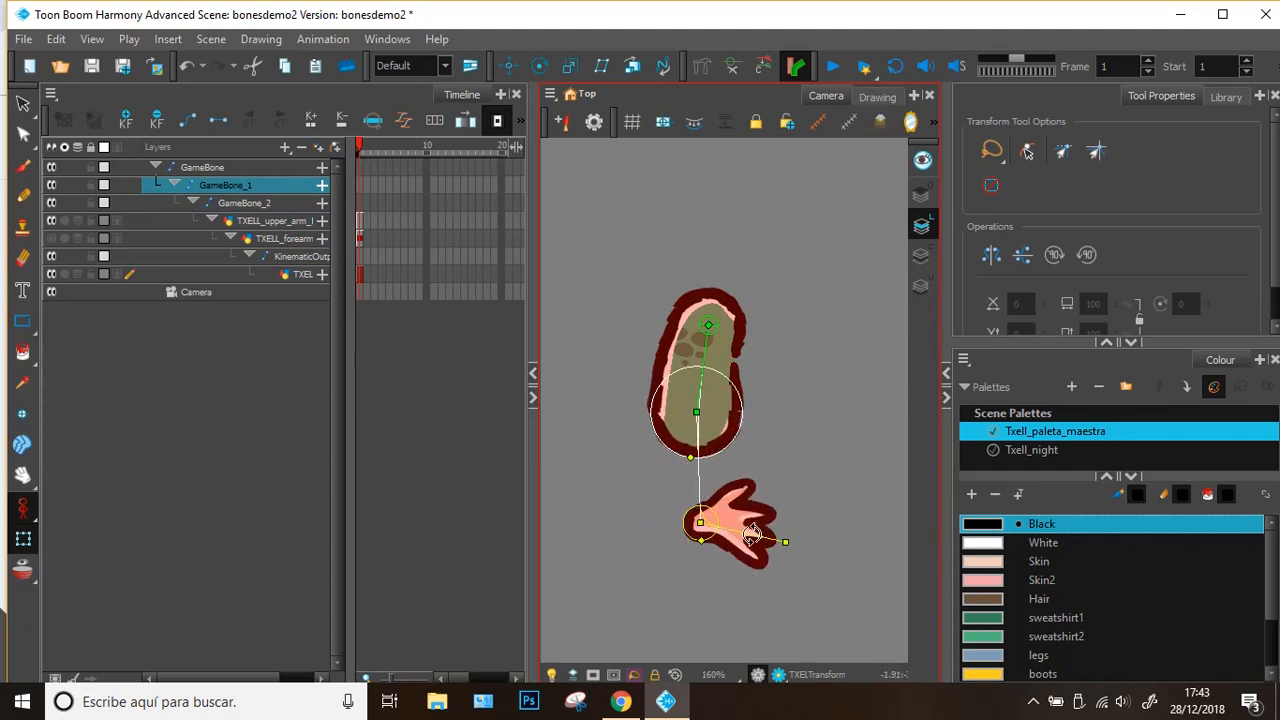
left_click_drag(752, 535, 675, 578)
left_click_drag(698, 475, 723, 507)
left_click_drag(706, 556, 737, 569)
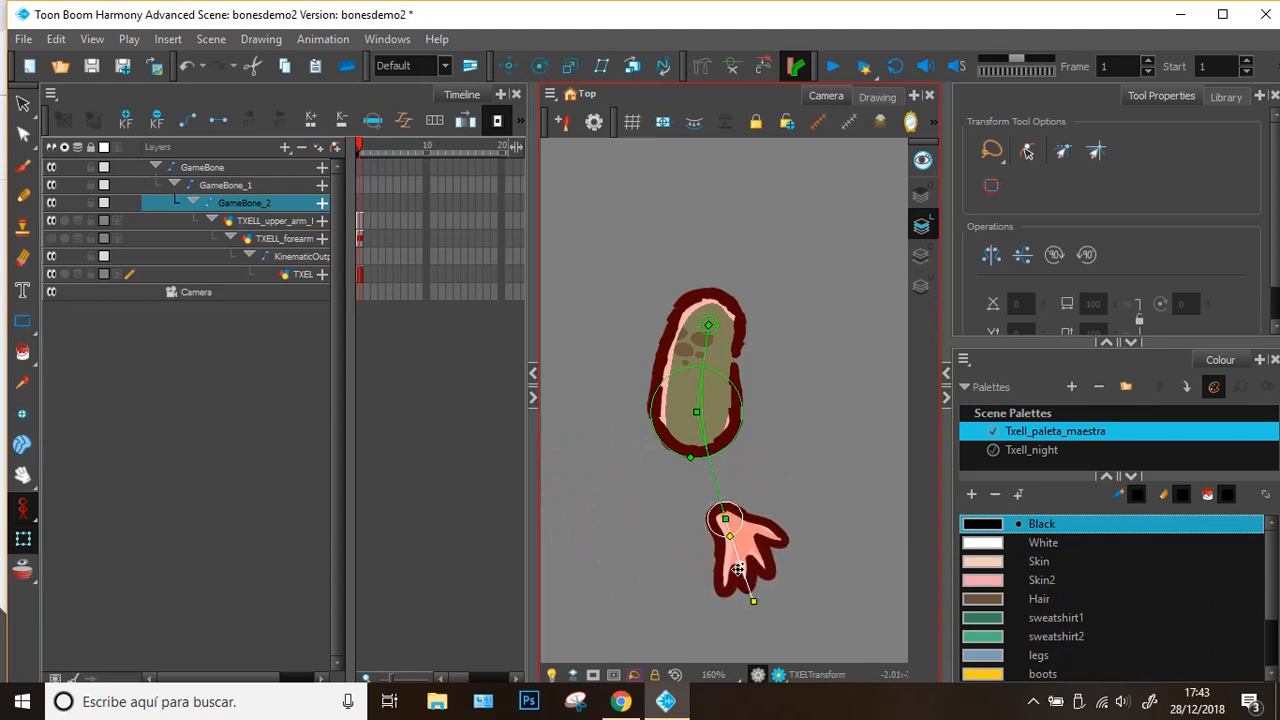
key("ctrl+z")
key("ctrl+z")
key("ctrl+z")
key("ctrl+z")
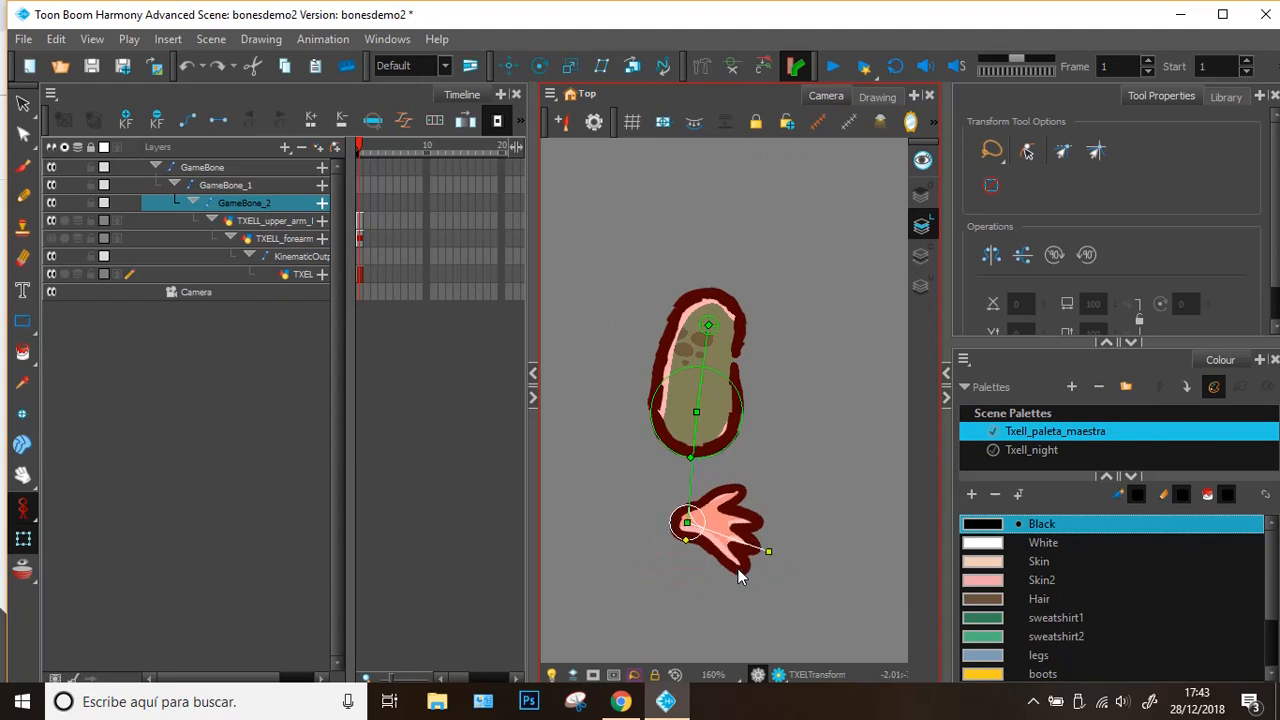
key("ctrl+z")
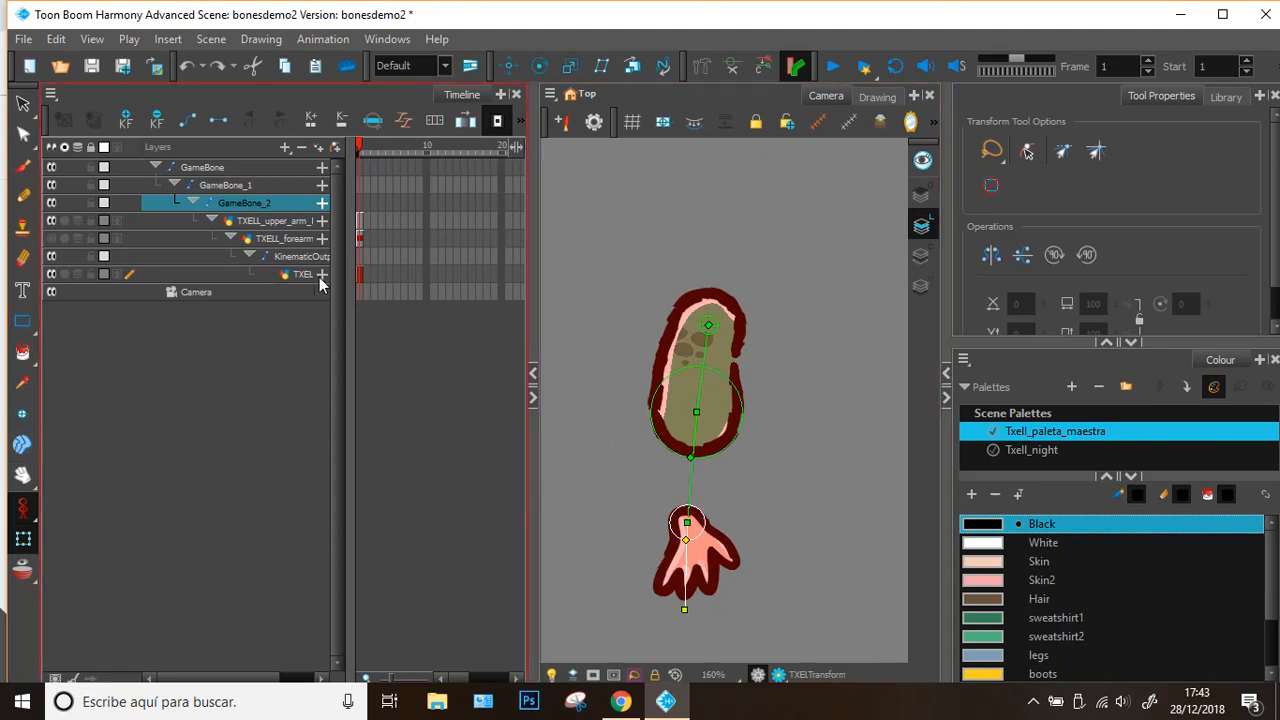
- Show the forearm drawing again and swing the hand bone at the wrist, leaving the hand pointing almost straight down
left_click(272, 240)
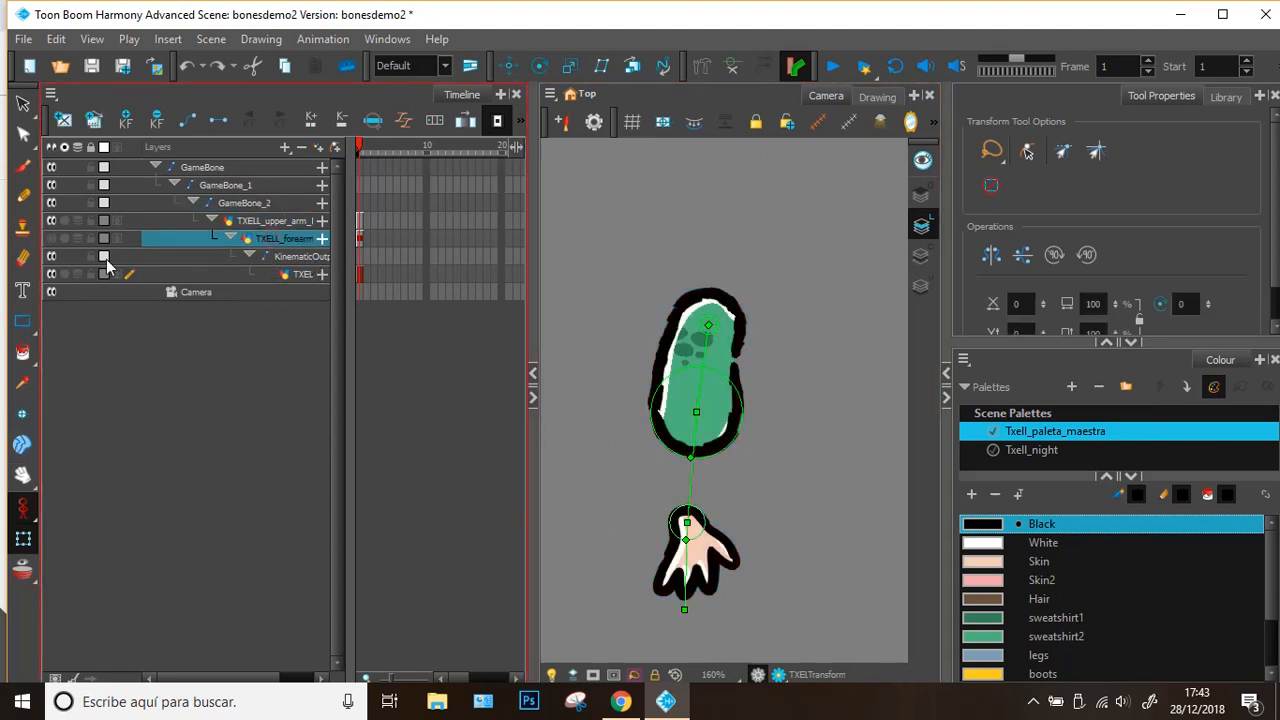
left_click(50, 239)
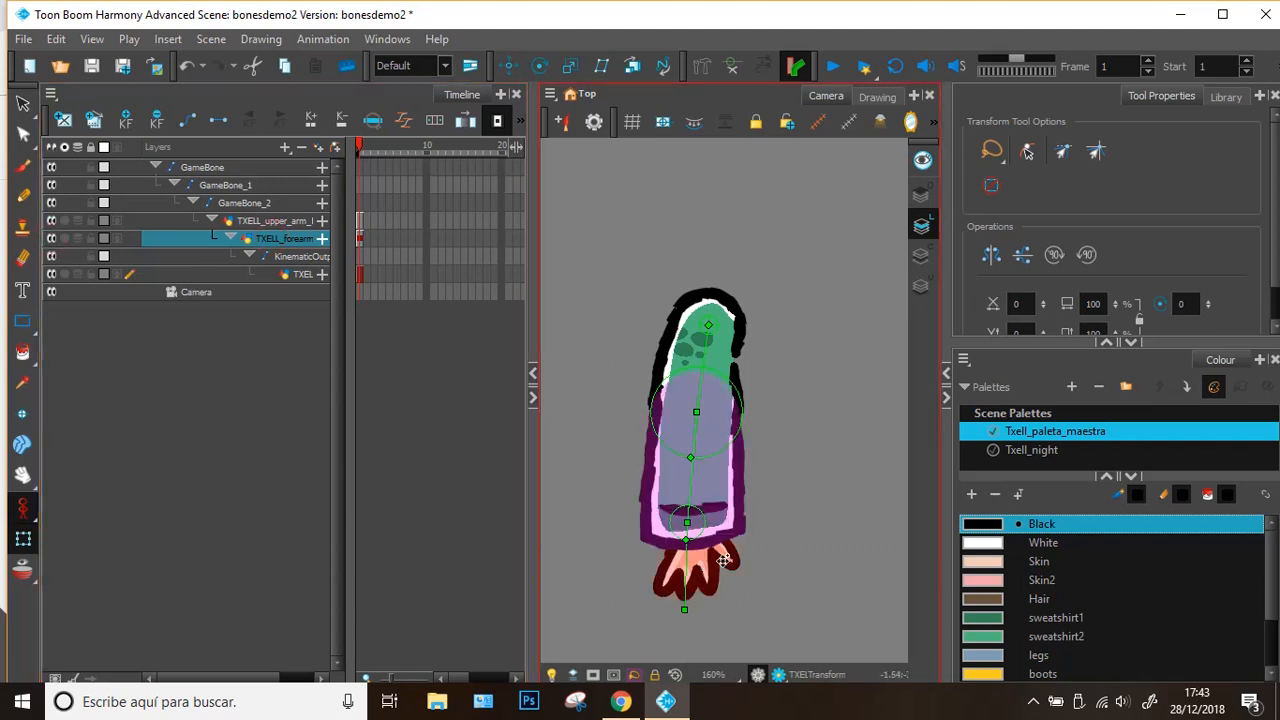
mouse_move(692, 558)
left_mouse_down()
mouse_move(766, 534)
mouse_move(654, 603)
mouse_move(686, 606)
mouse_move(679, 592)
left_mouse_up()
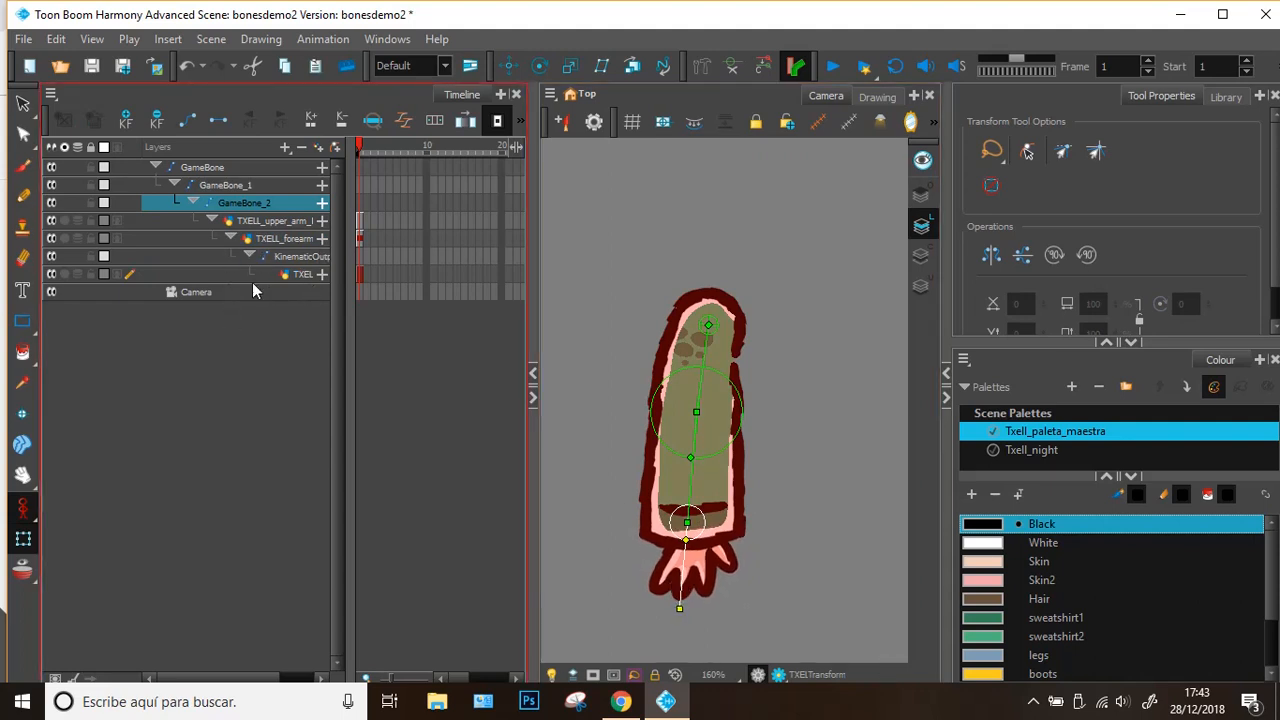
- Select the forearm drawing layer
left_click(279, 242)
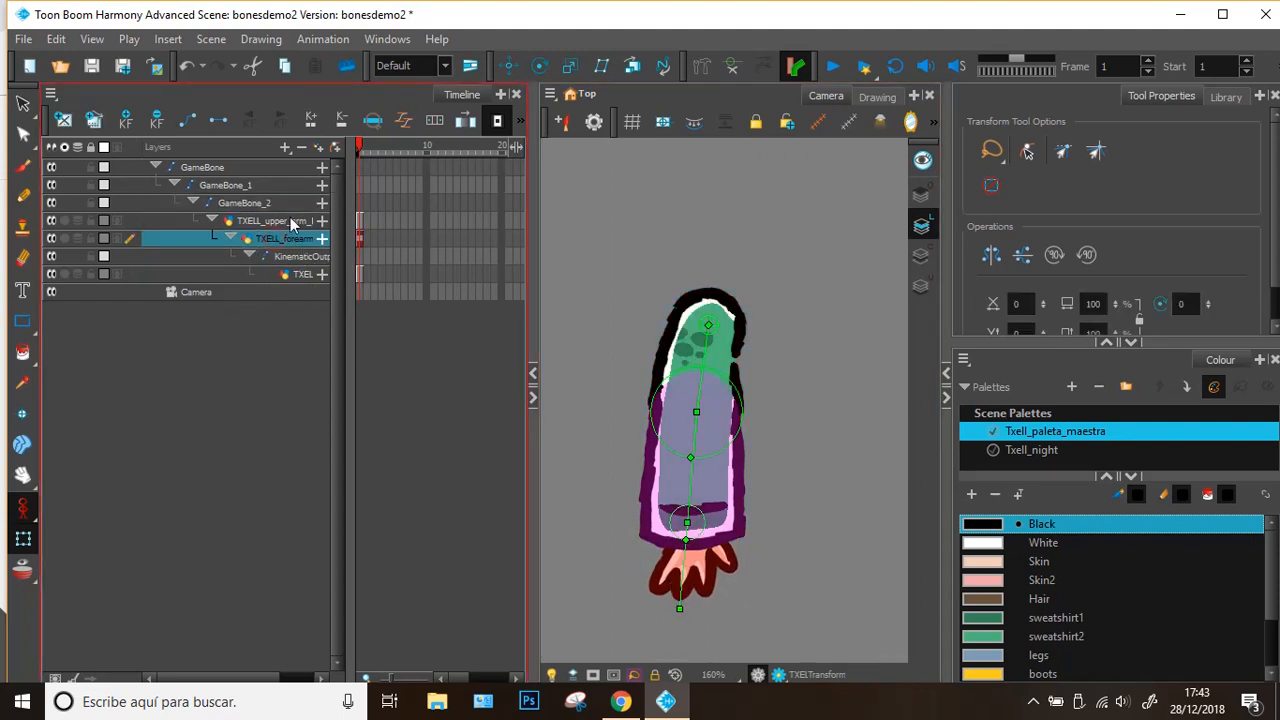